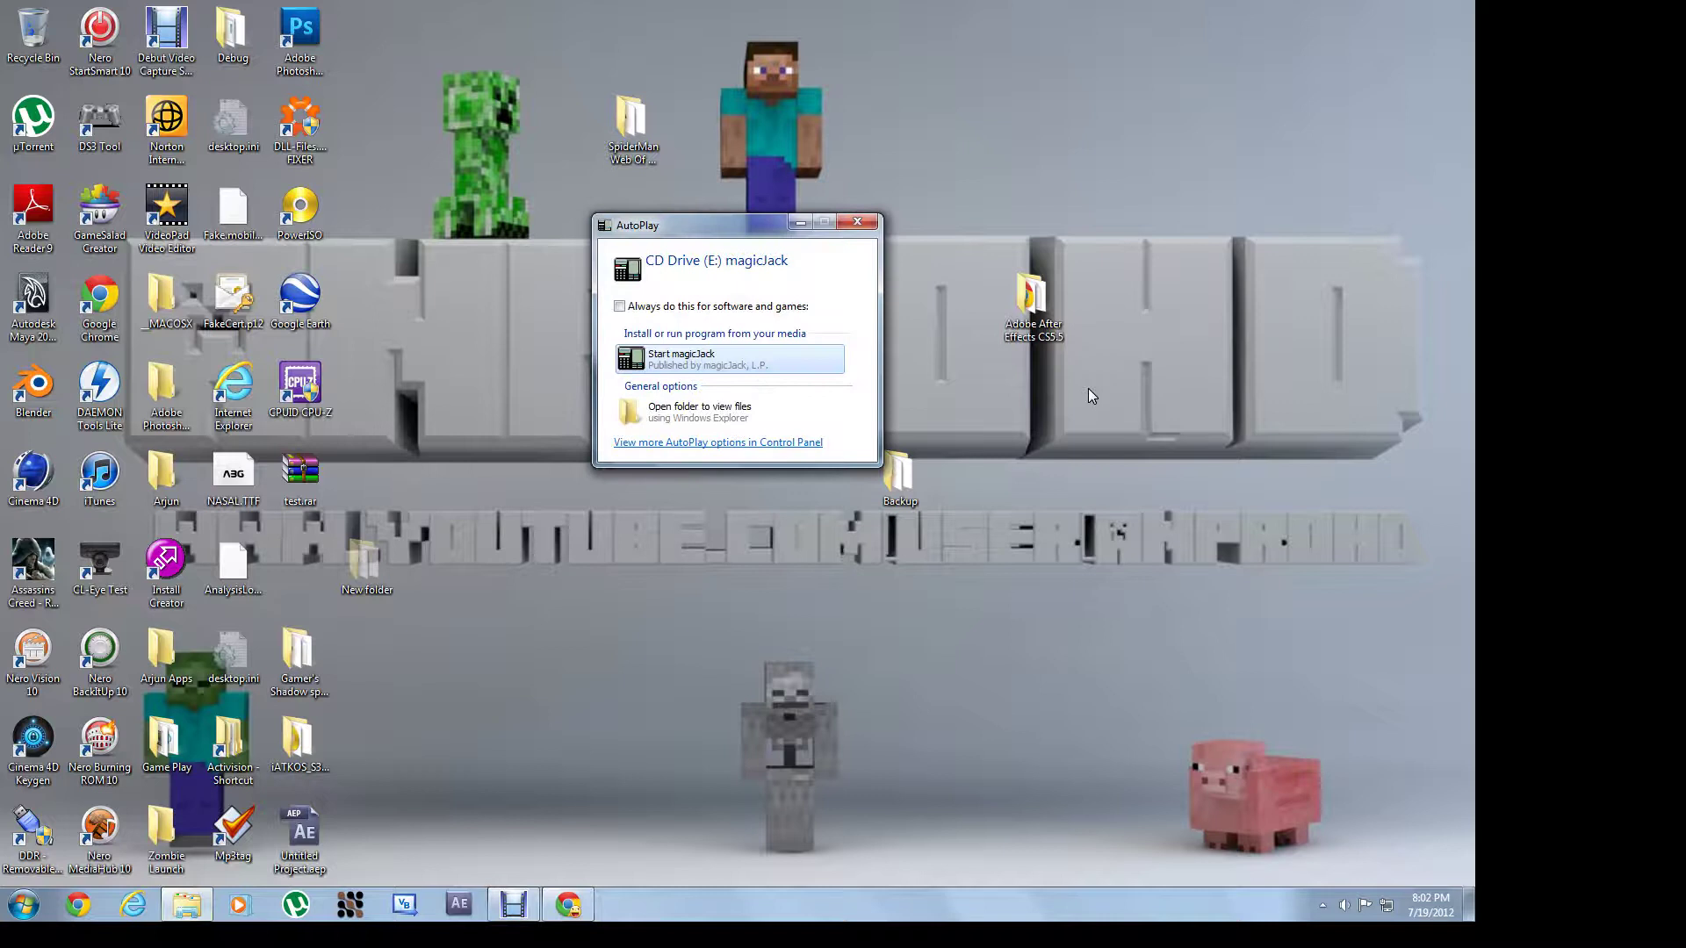
Close the magicJack AutoPlay prompt and clear the desktop icon selection
click(855, 221)
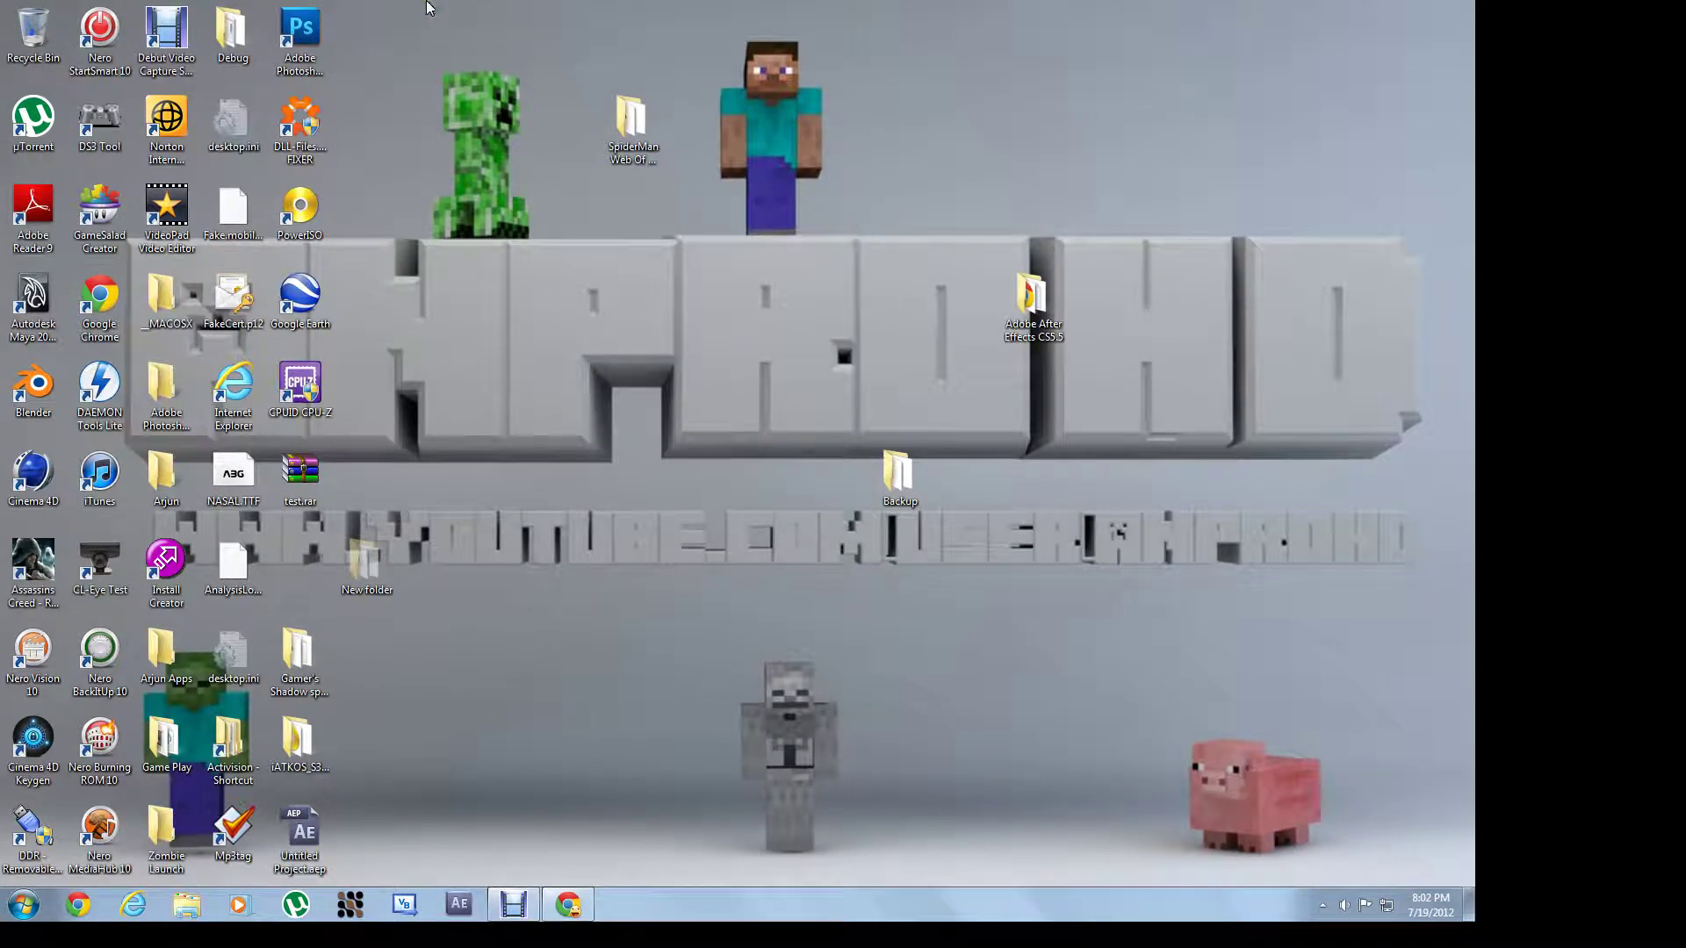
drag(424, 4, 2, 923)
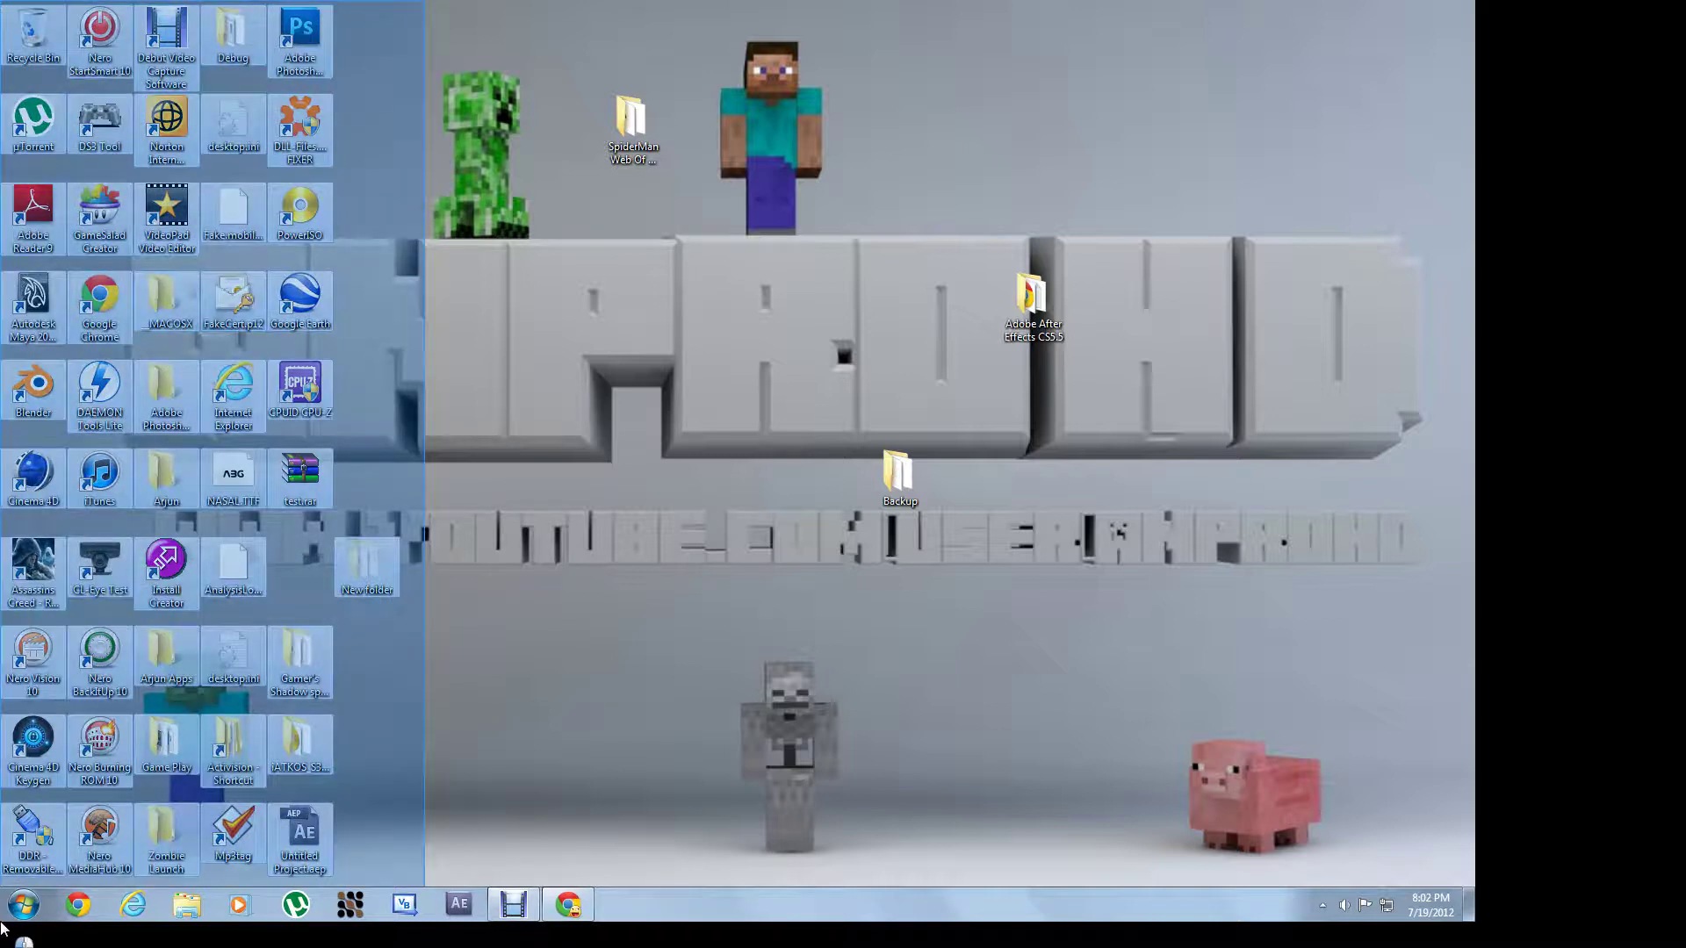
drag(2, 927, 1292, 401)
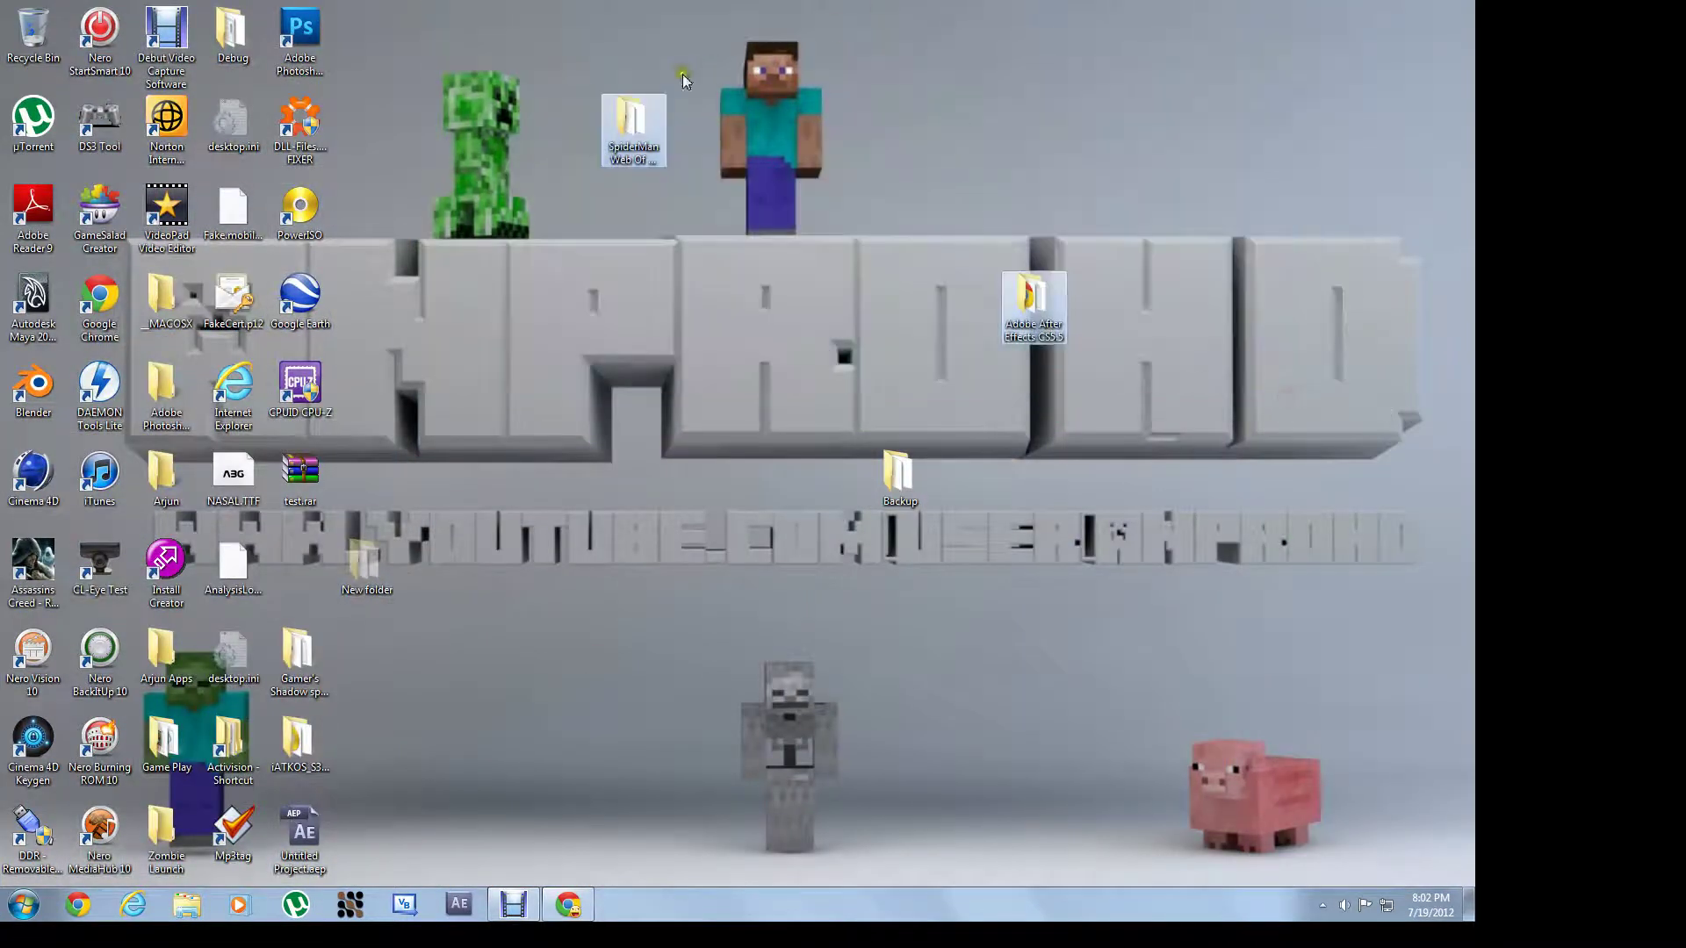
click(830, 141)
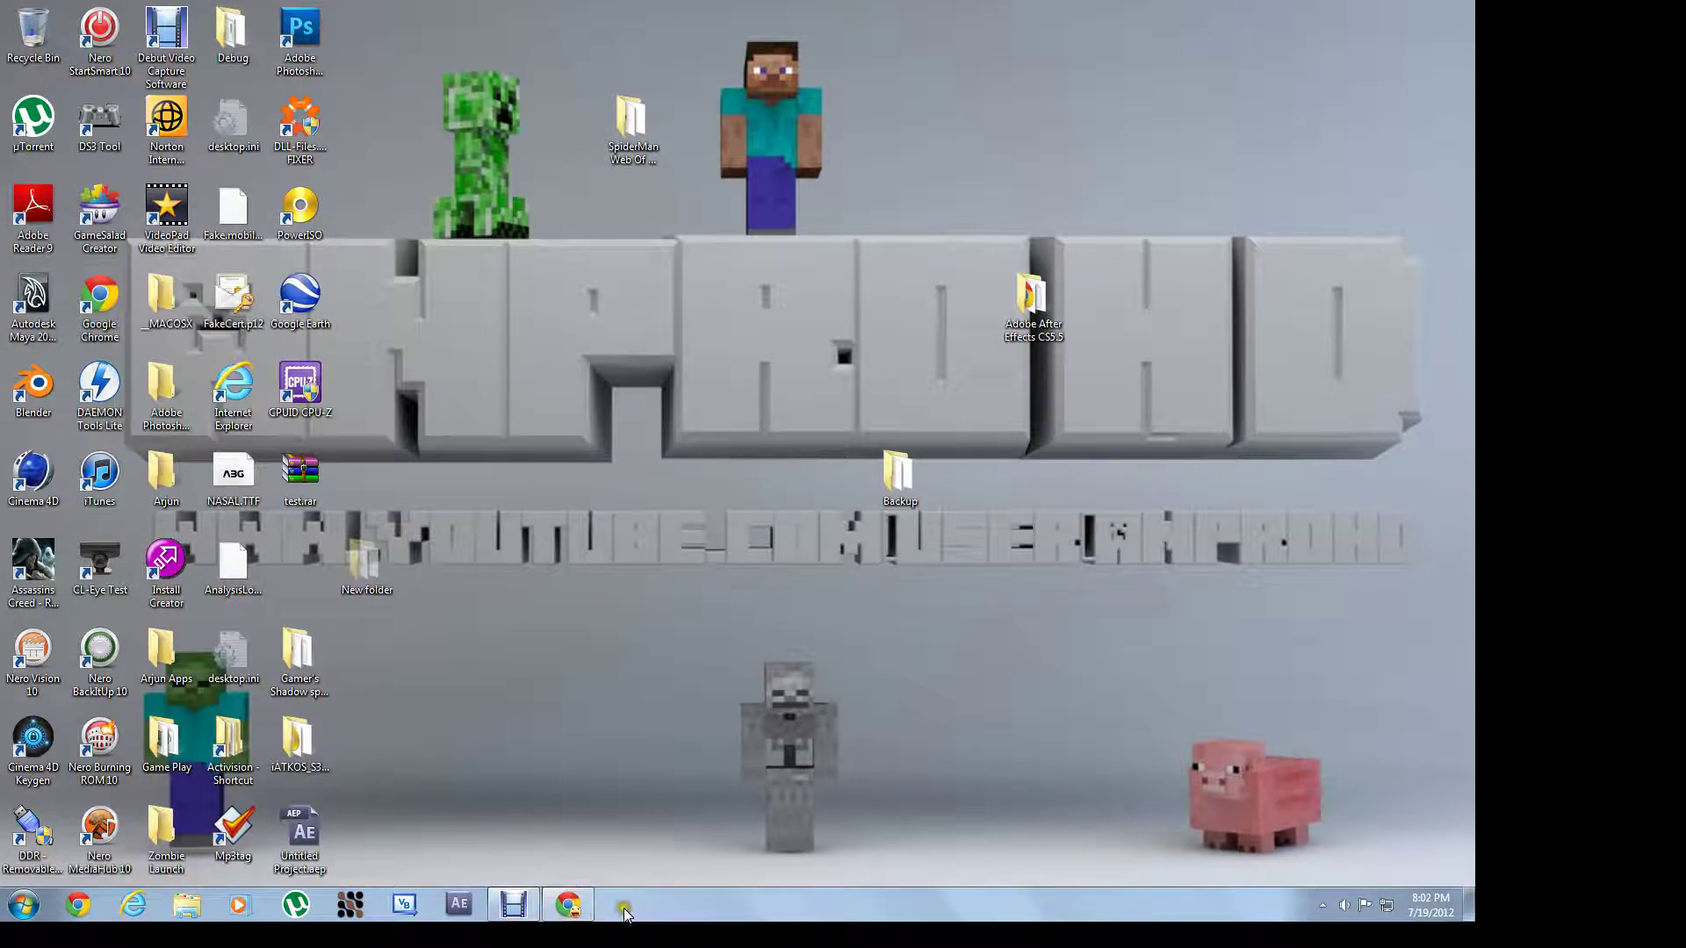
Search Google for 'cl eye driver' in a new Chrome tab
click(569, 906)
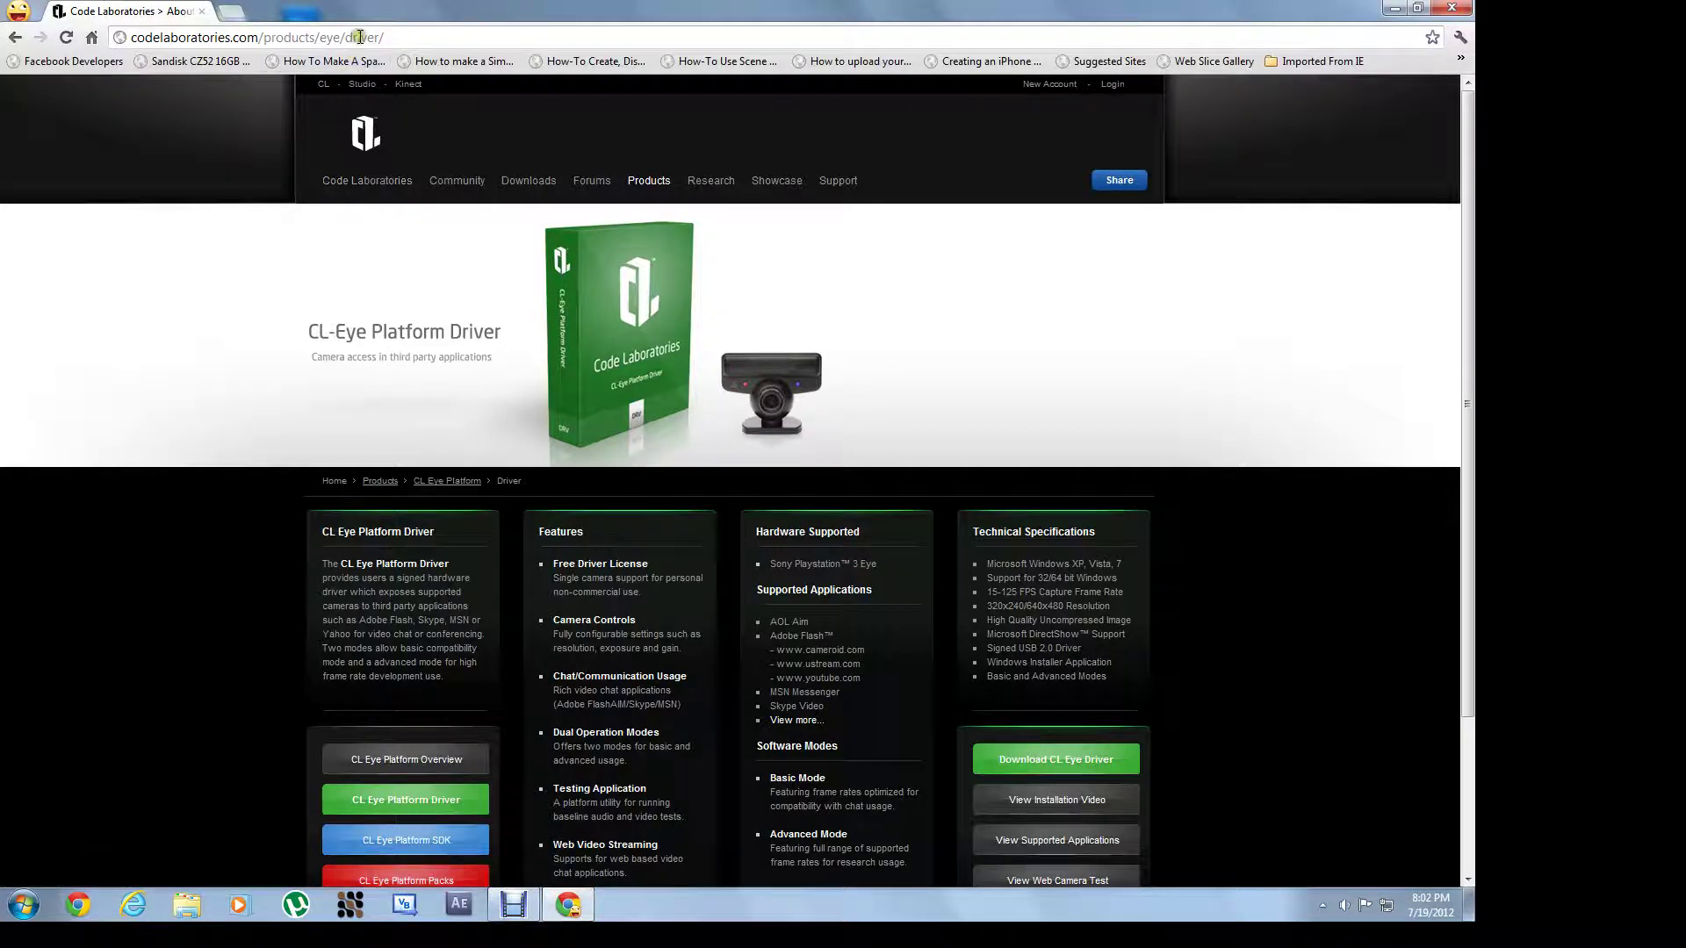
click(231, 13)
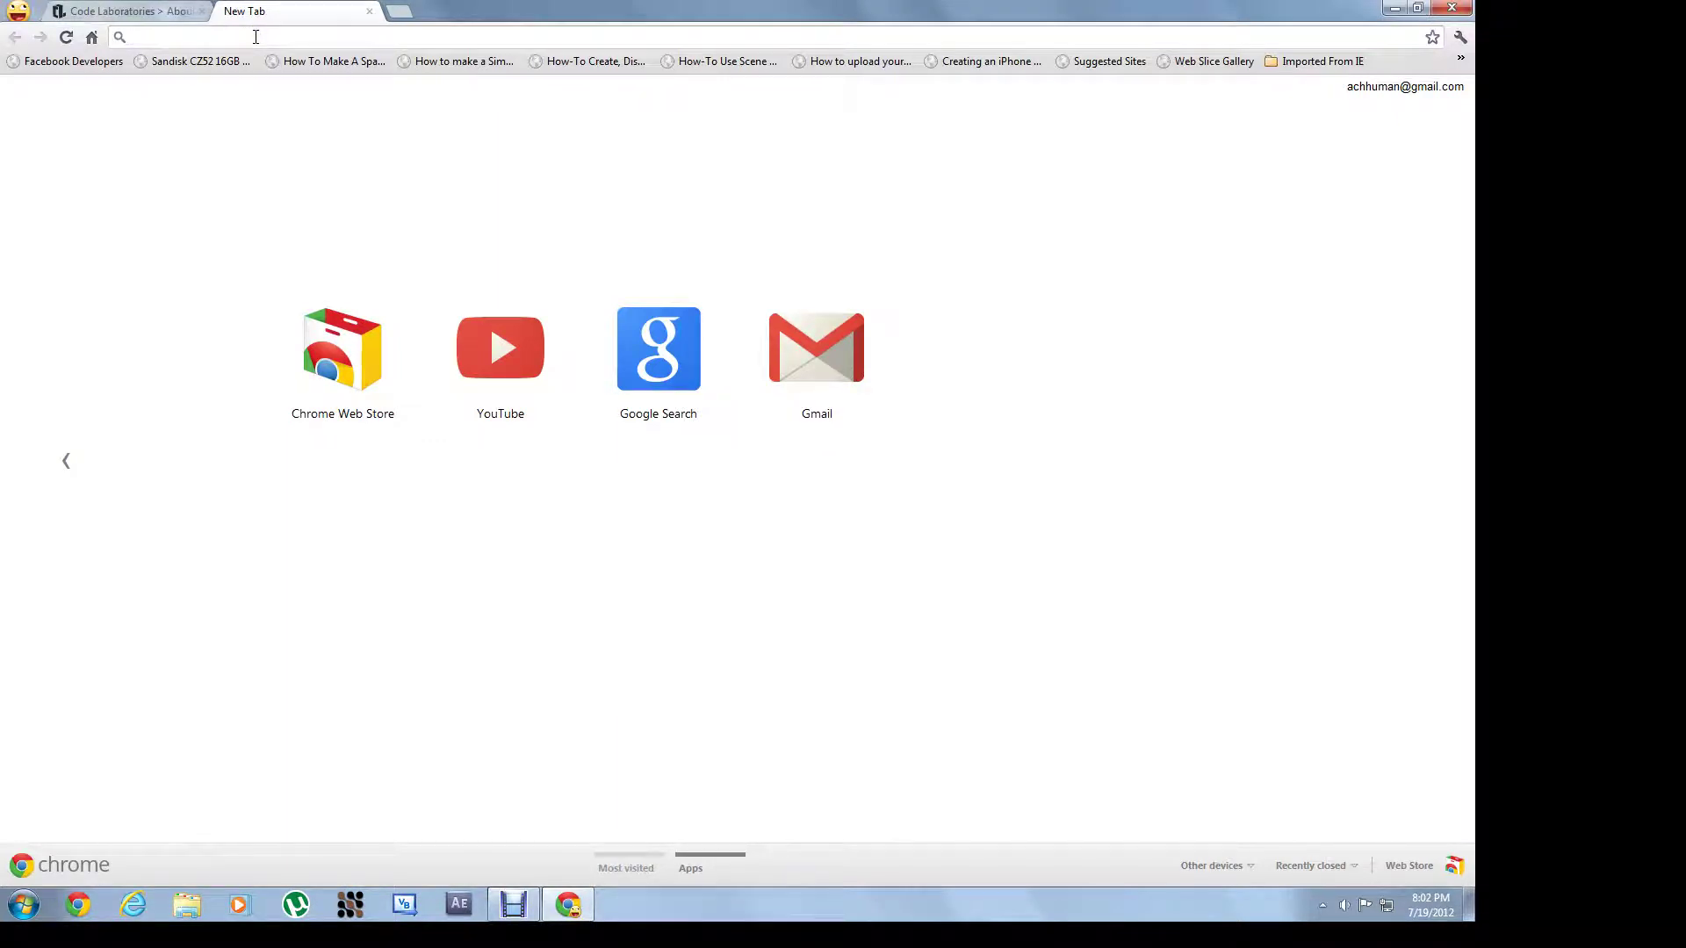
text(cl)
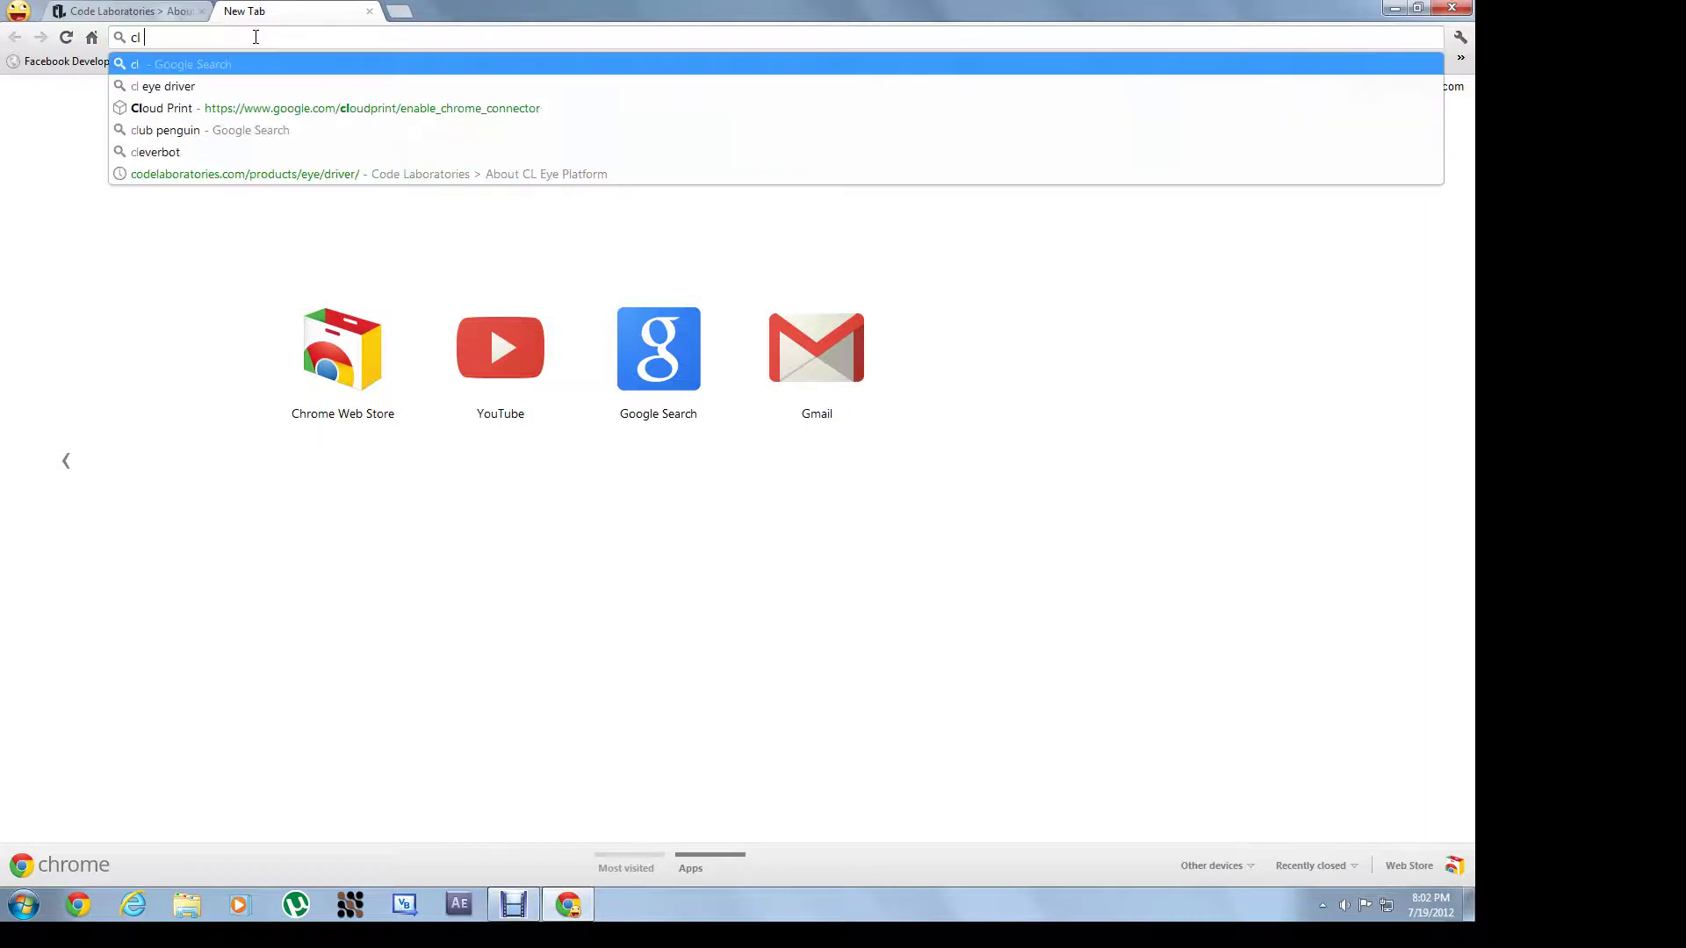
text( eye driver)
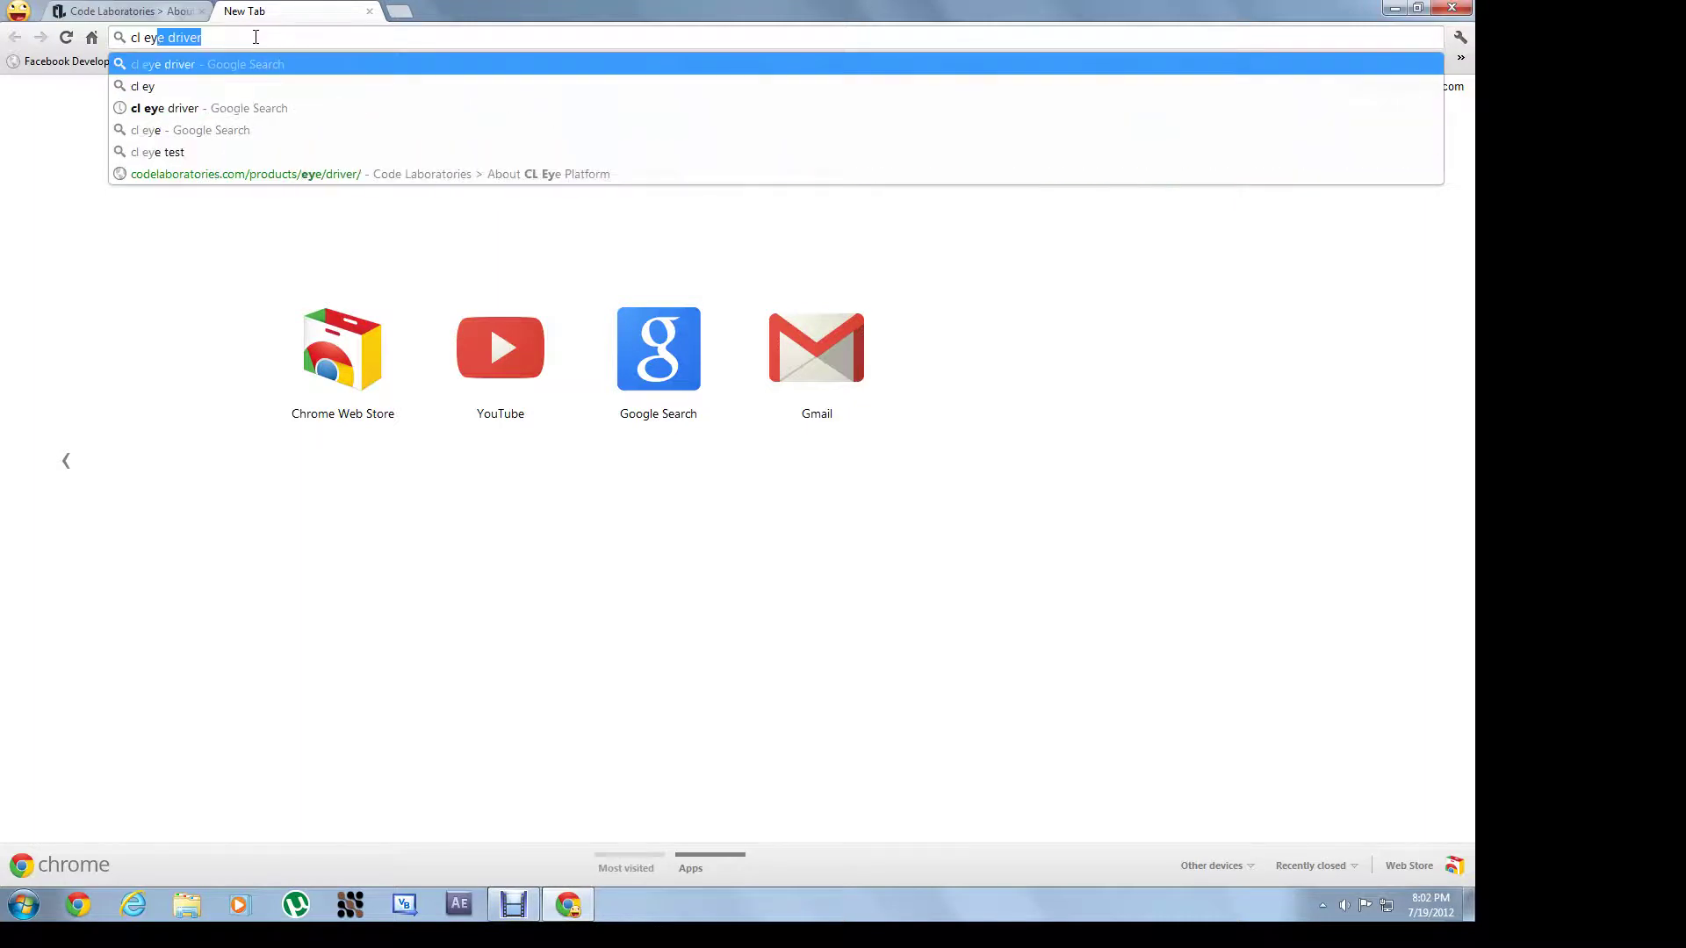
key(Return)
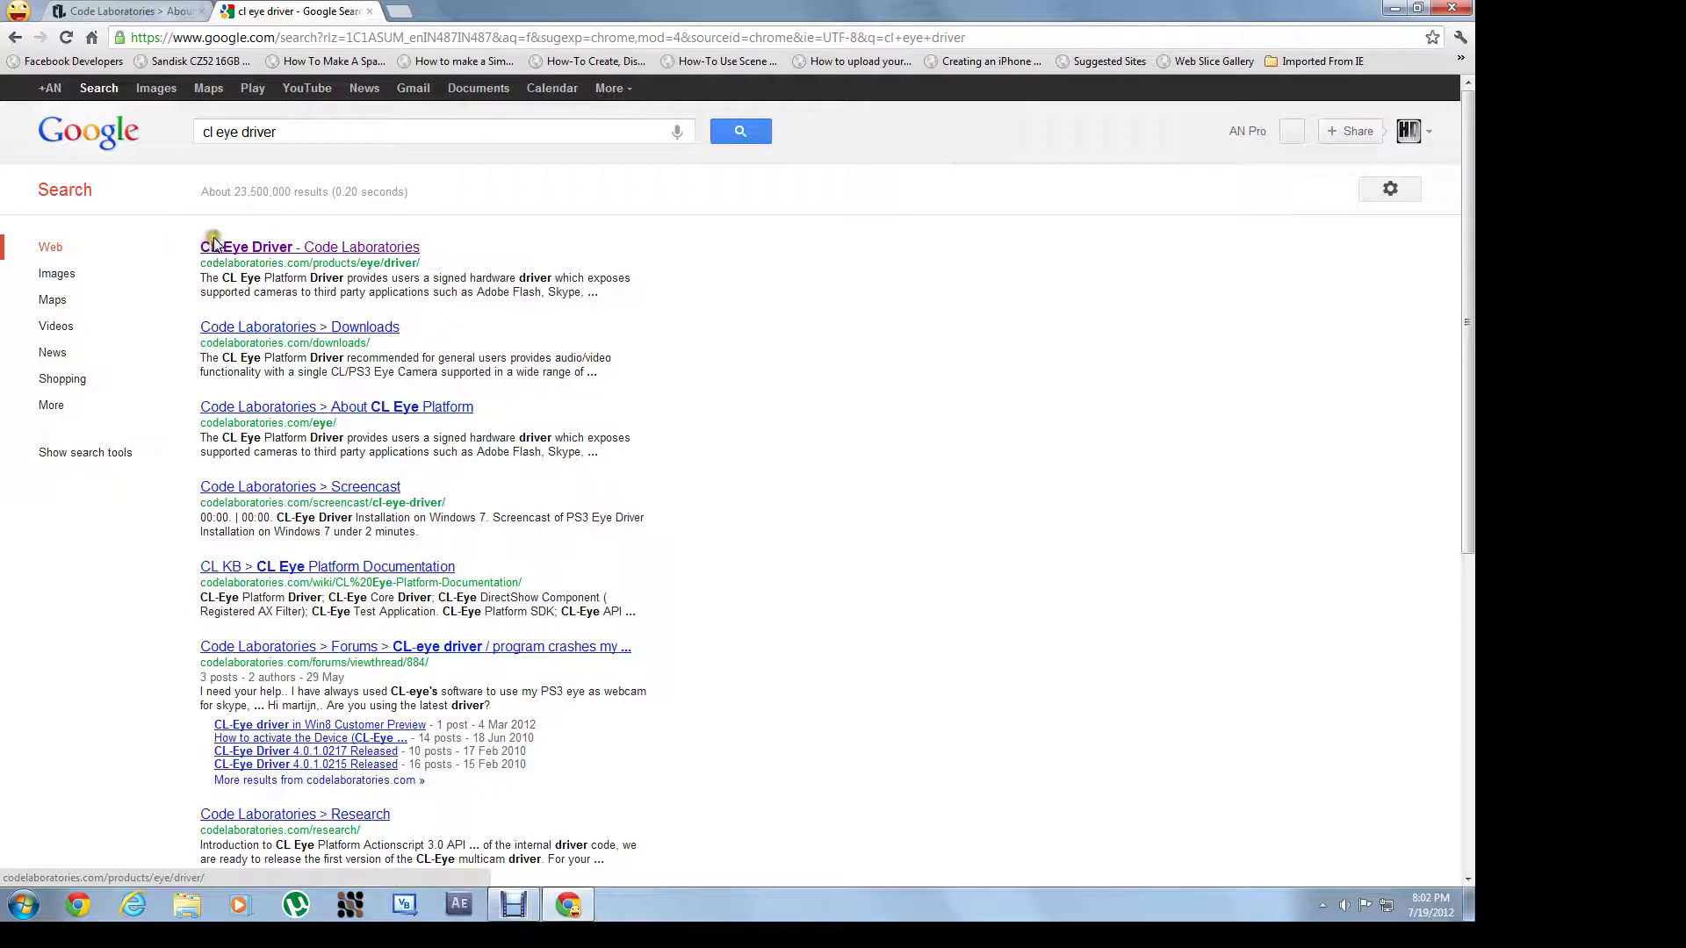
mouse_move(310, 246)
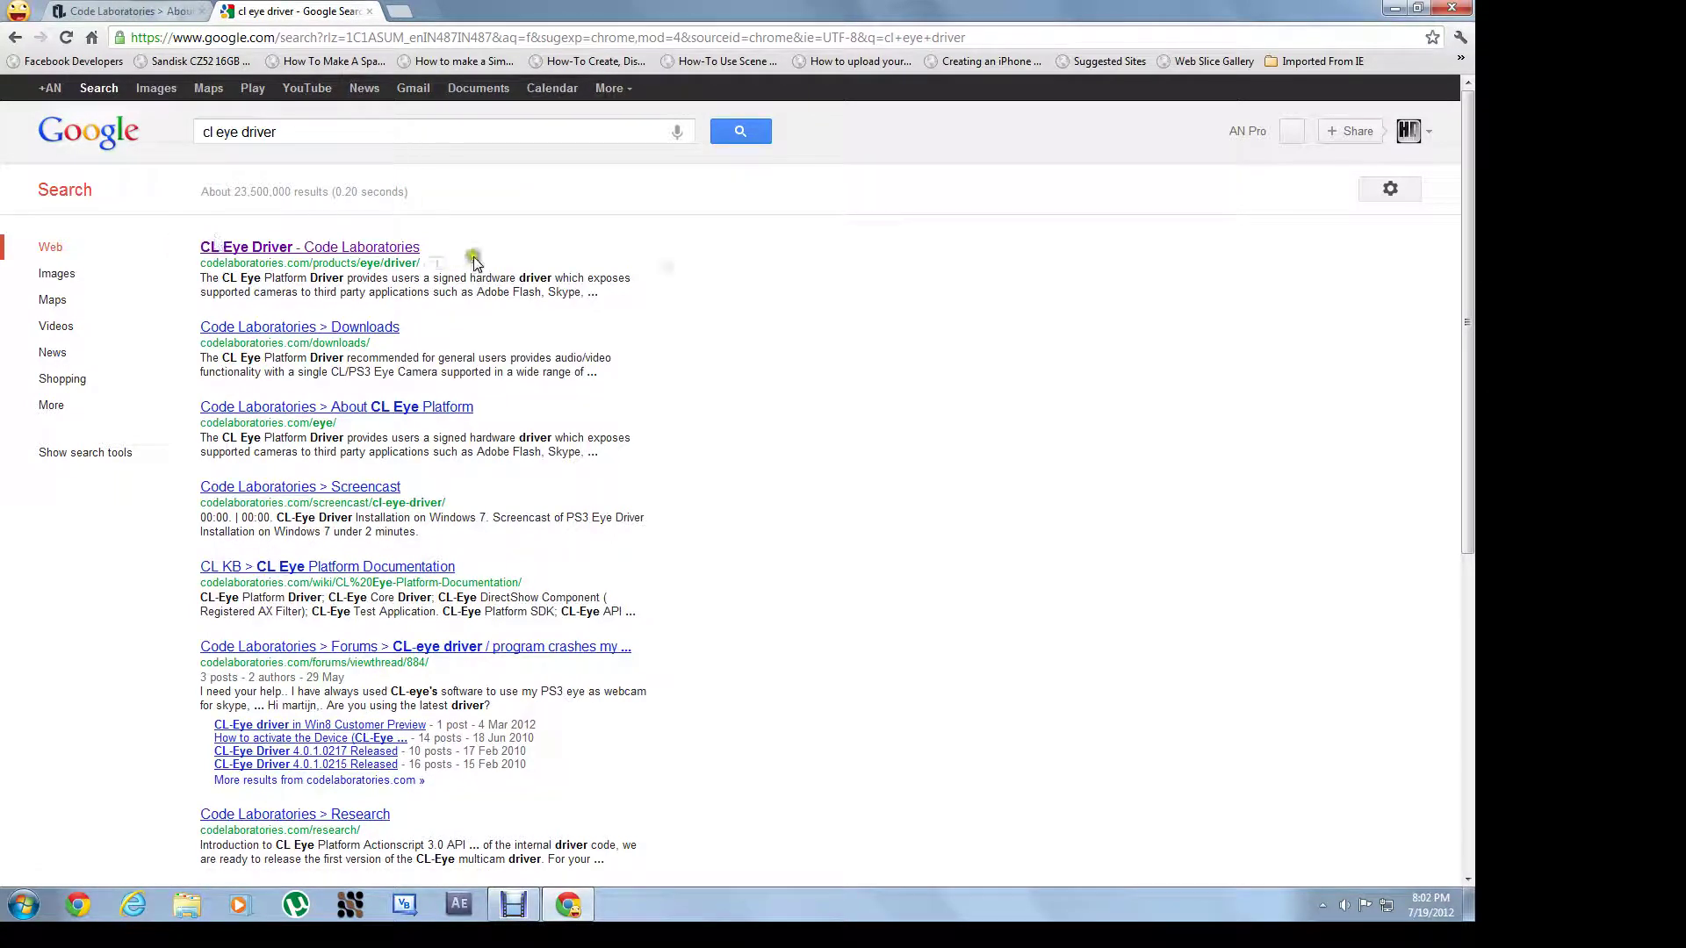
Open the 'CL Eye Driver - Code Laboratories' result and bring up the CL-Eye-Driver-5.3.1.0177.exe save prompt
click(373, 246)
click(711, 246)
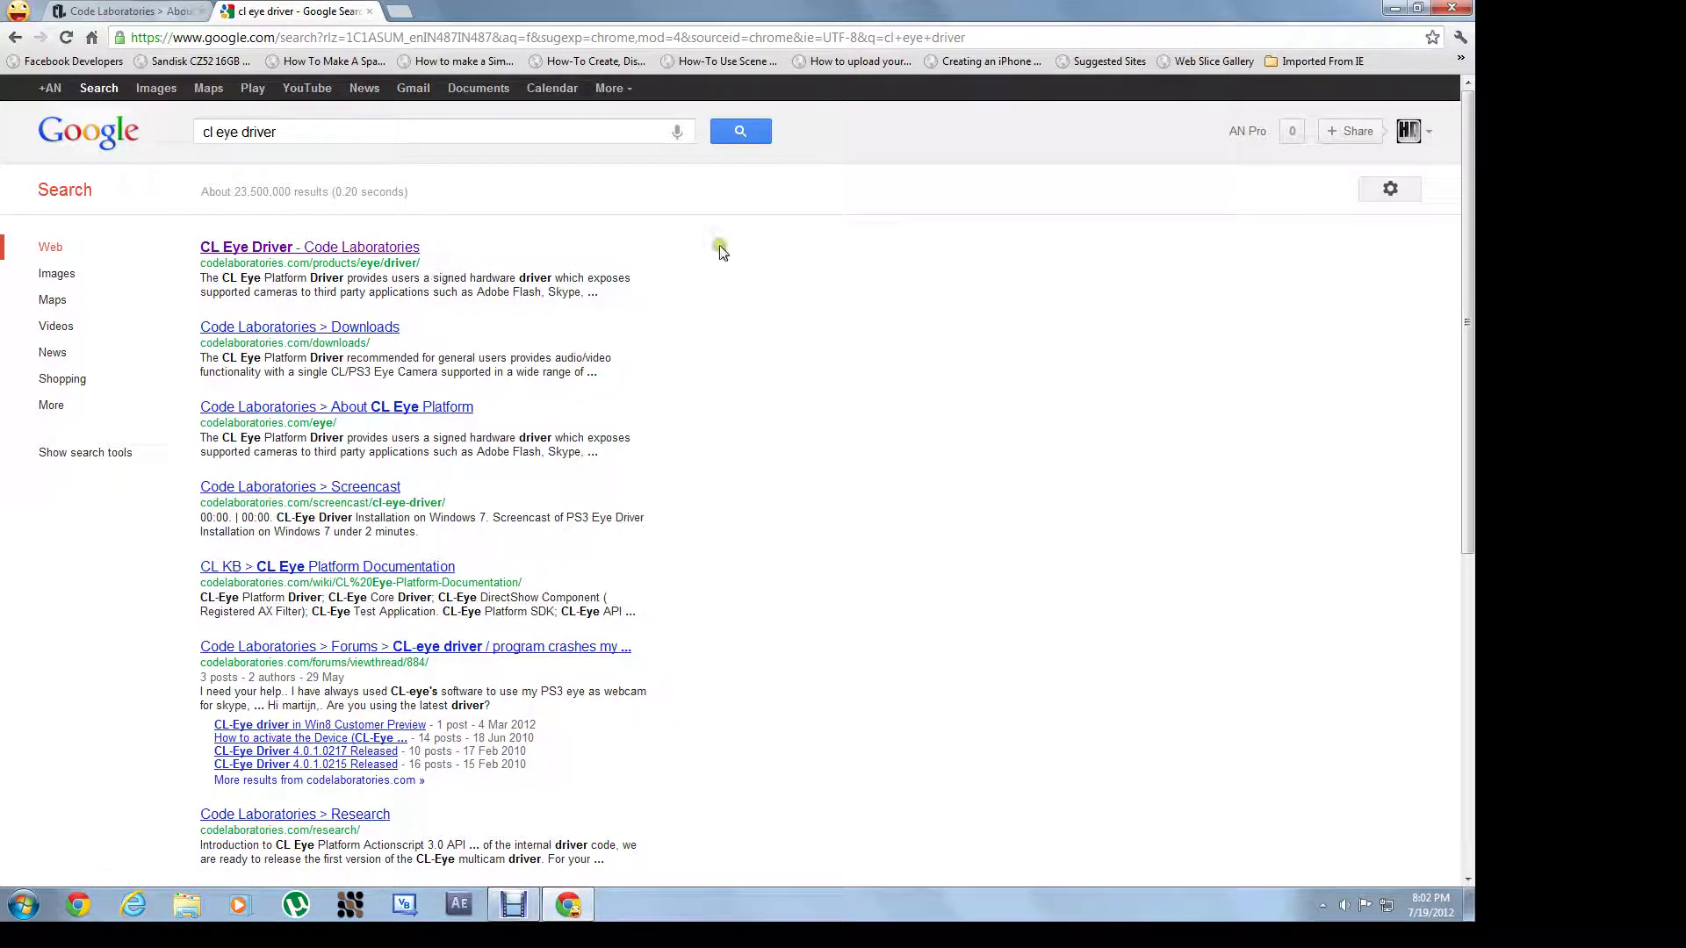
click(393, 252)
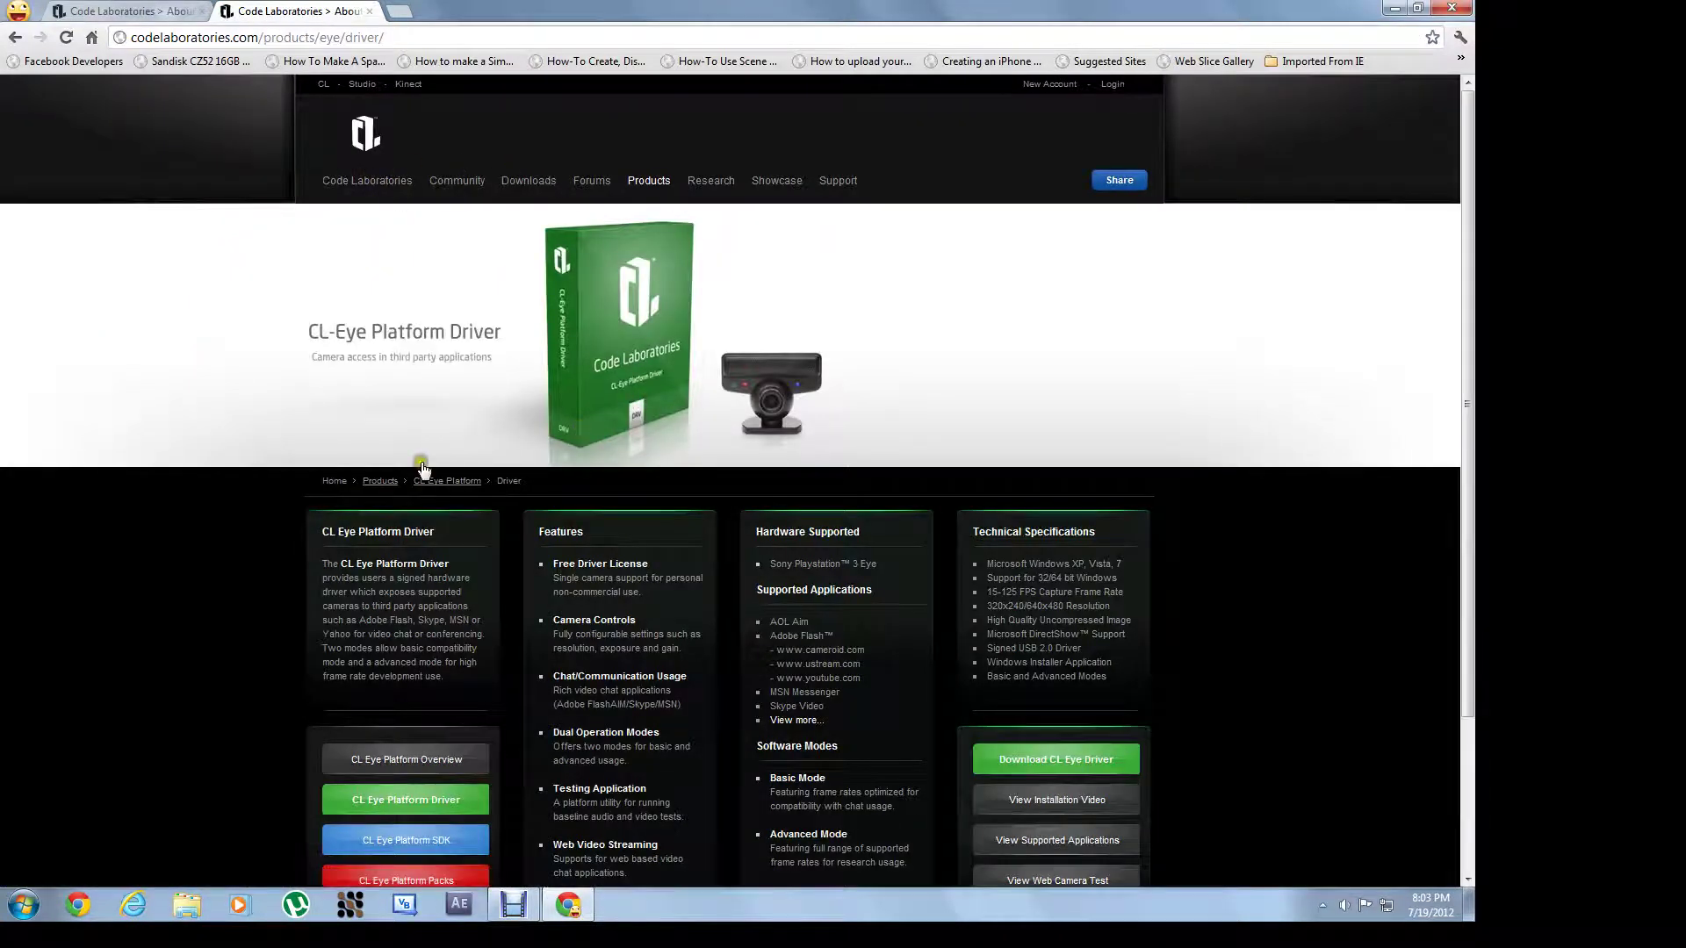
scroll(873, 357, down, 1)
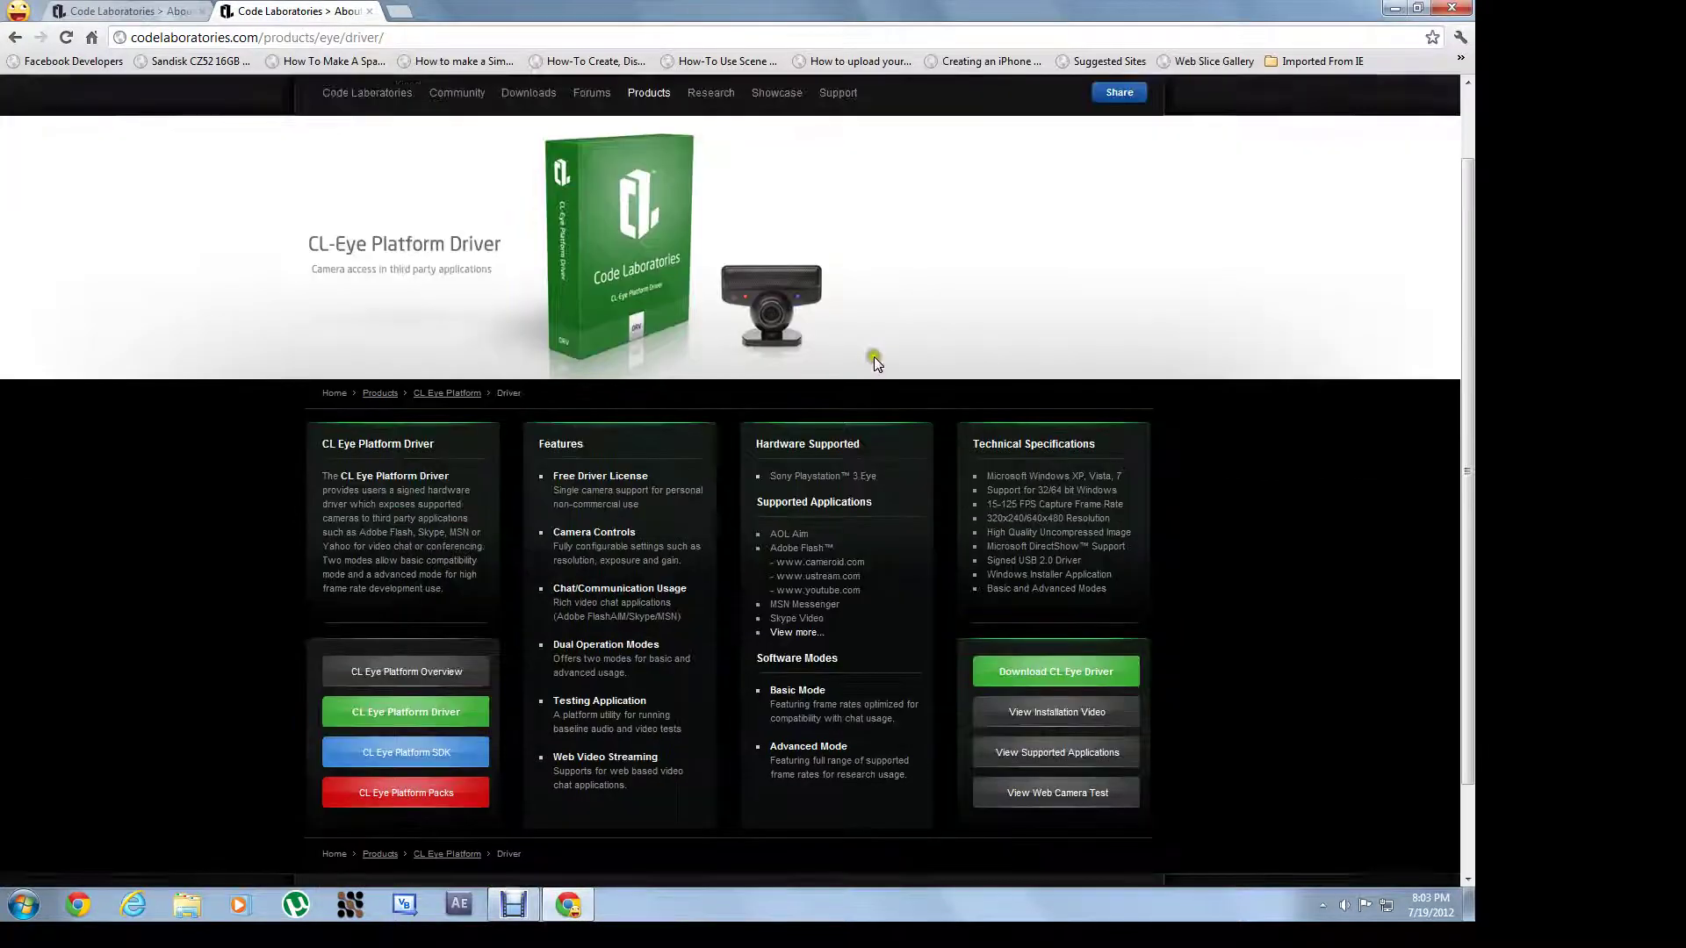
scroll(873, 356, down, 1)
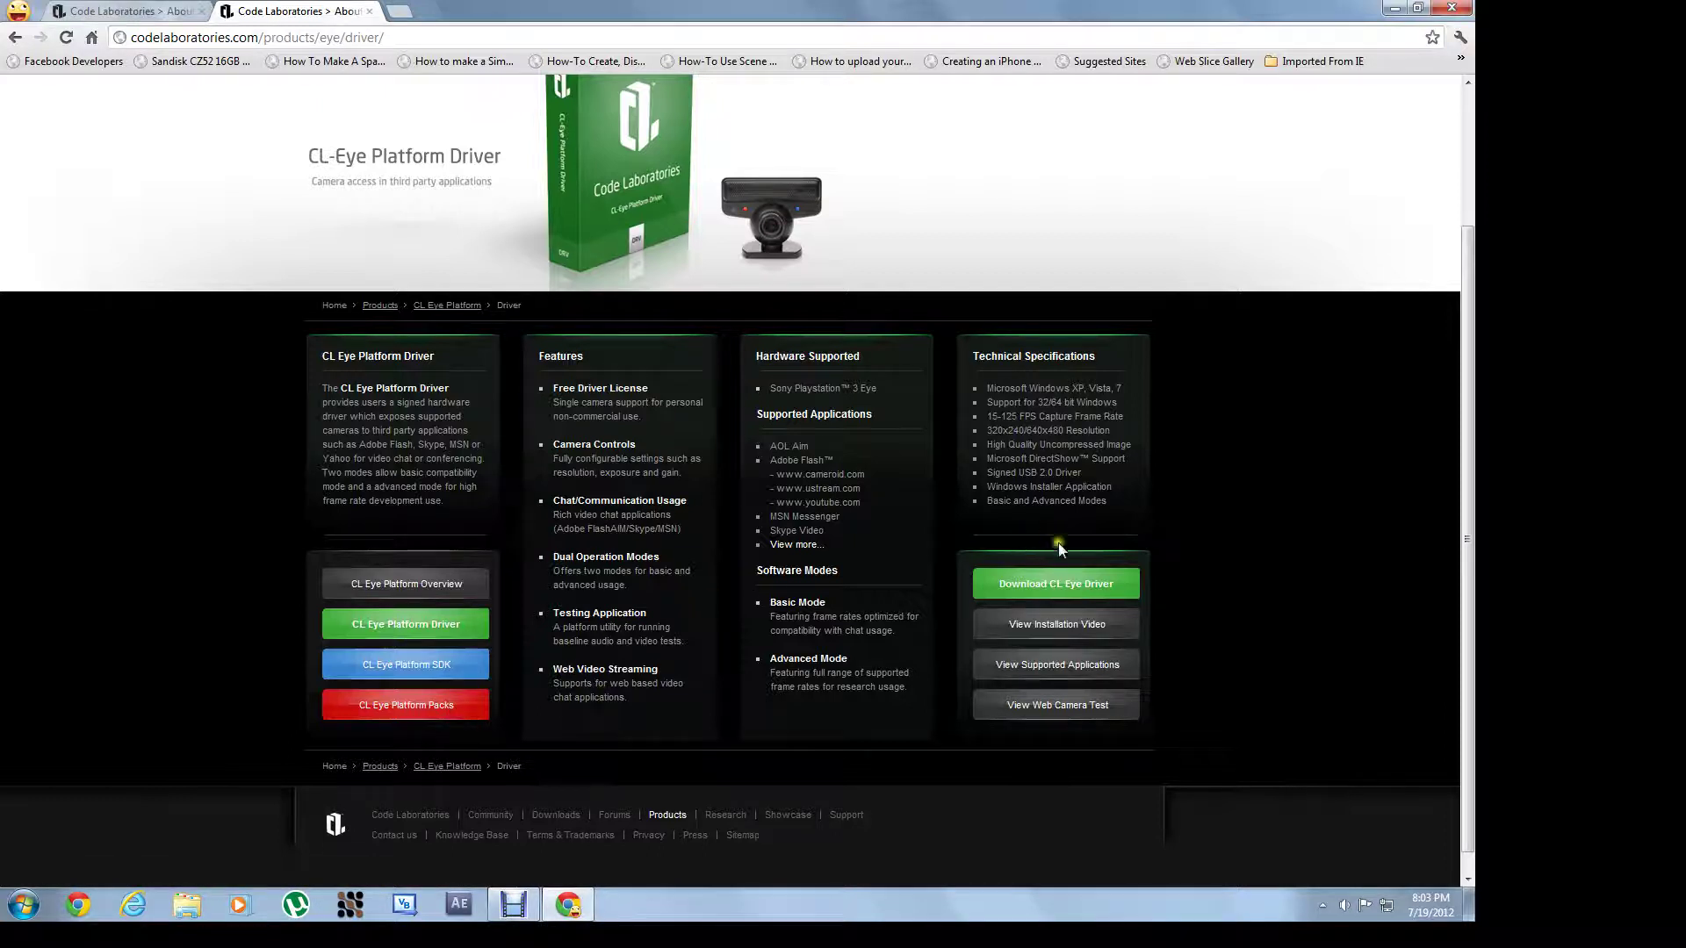
click(1054, 588)
click(1063, 517)
Save the CL-Eye driver installer into the Downloads folder
click(1023, 591)
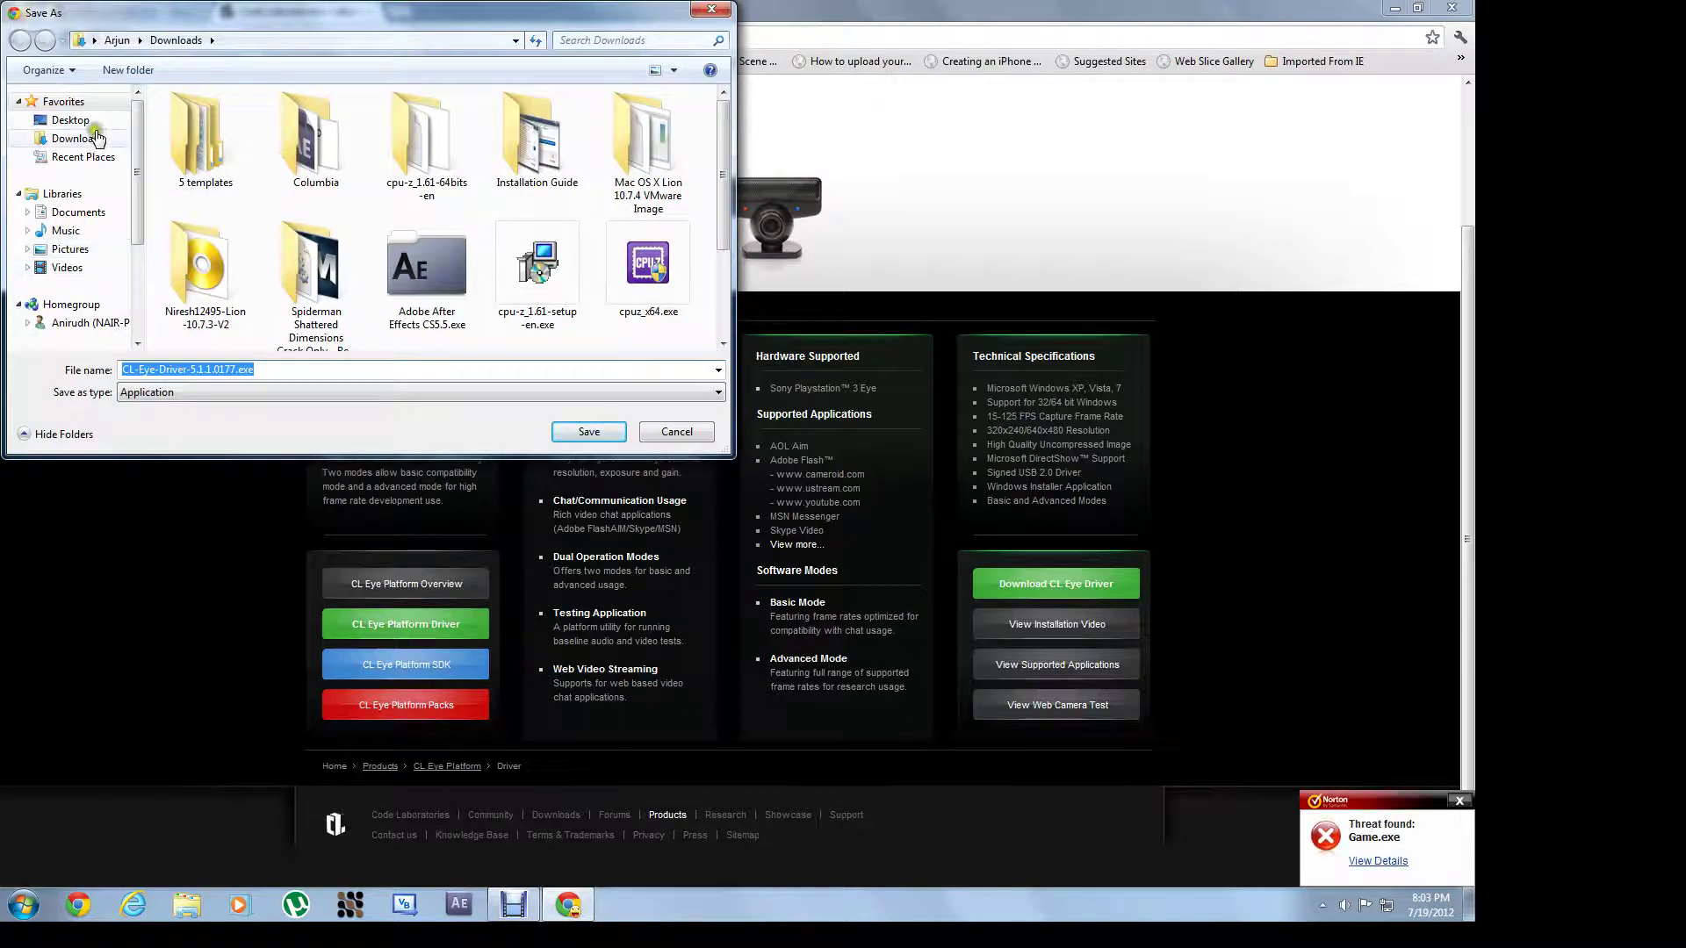
click(94, 138)
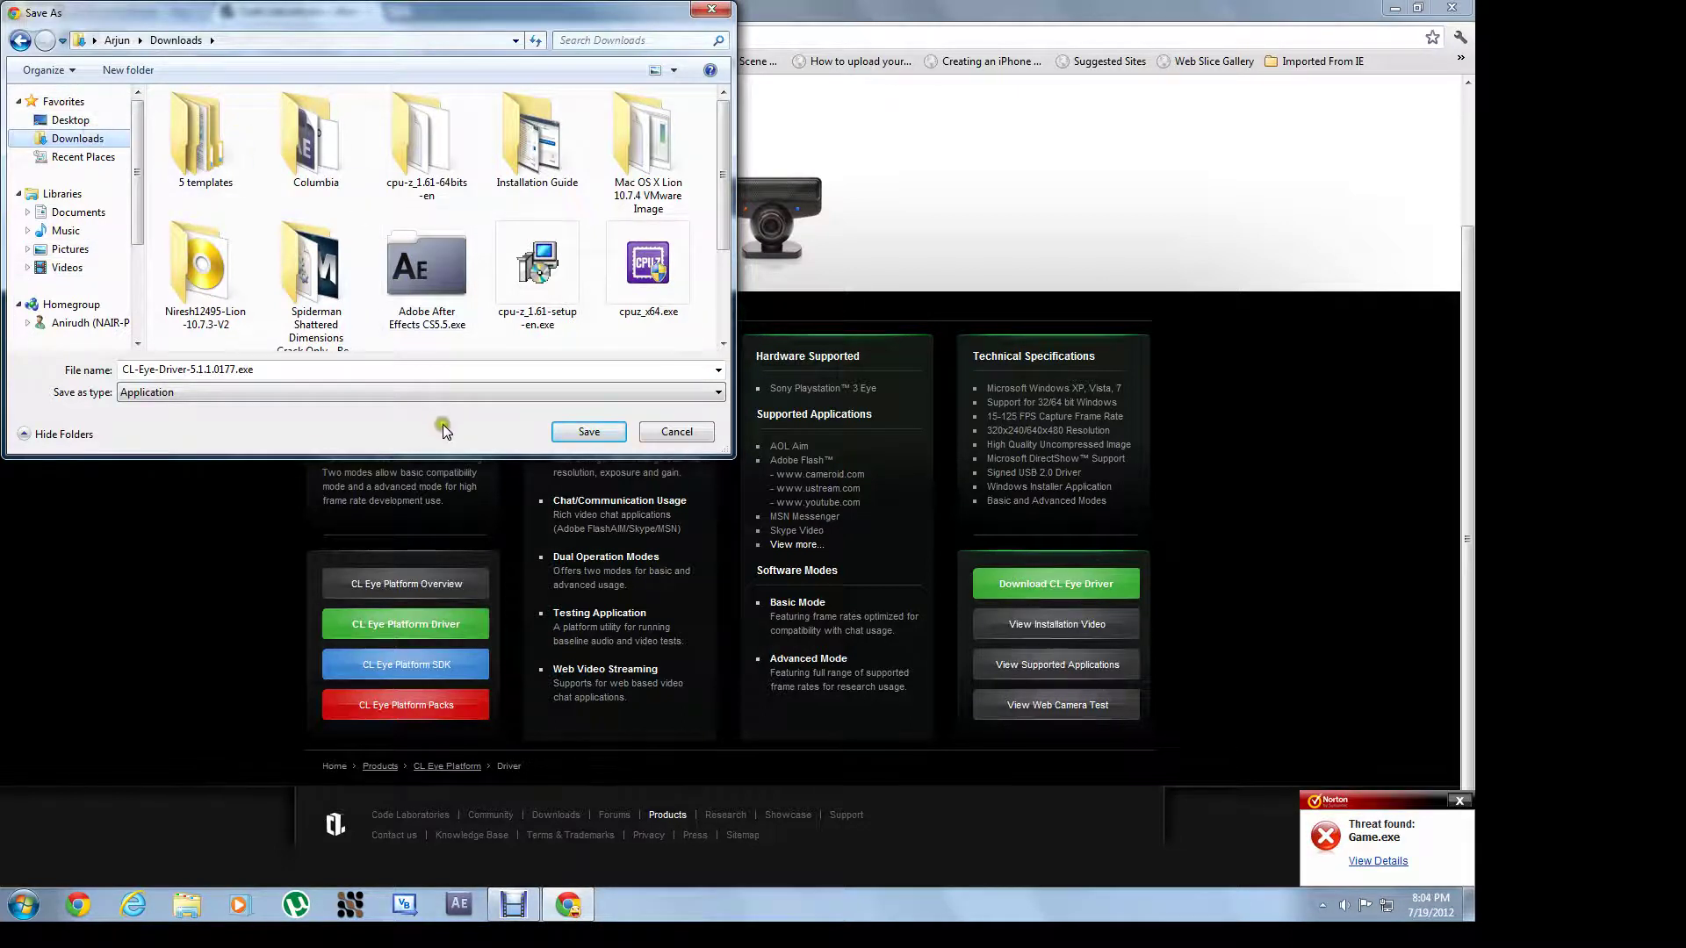
click(598, 428)
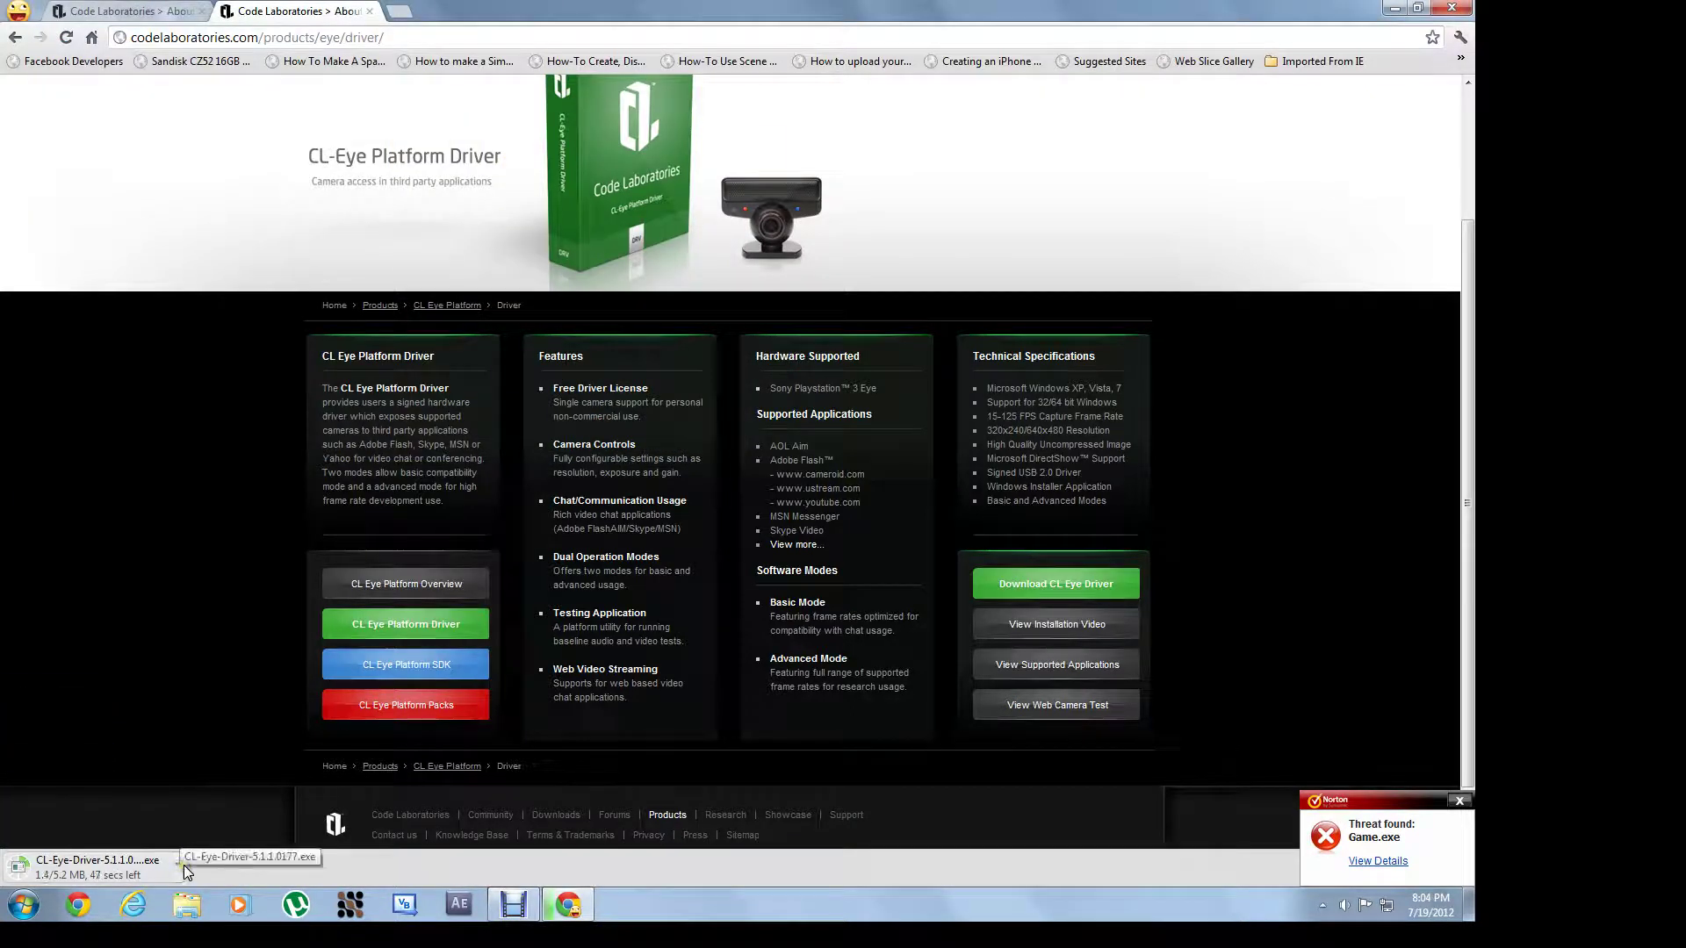
Follow the CL-Eye driver download on chrome://downloads until it completes
click(182, 865)
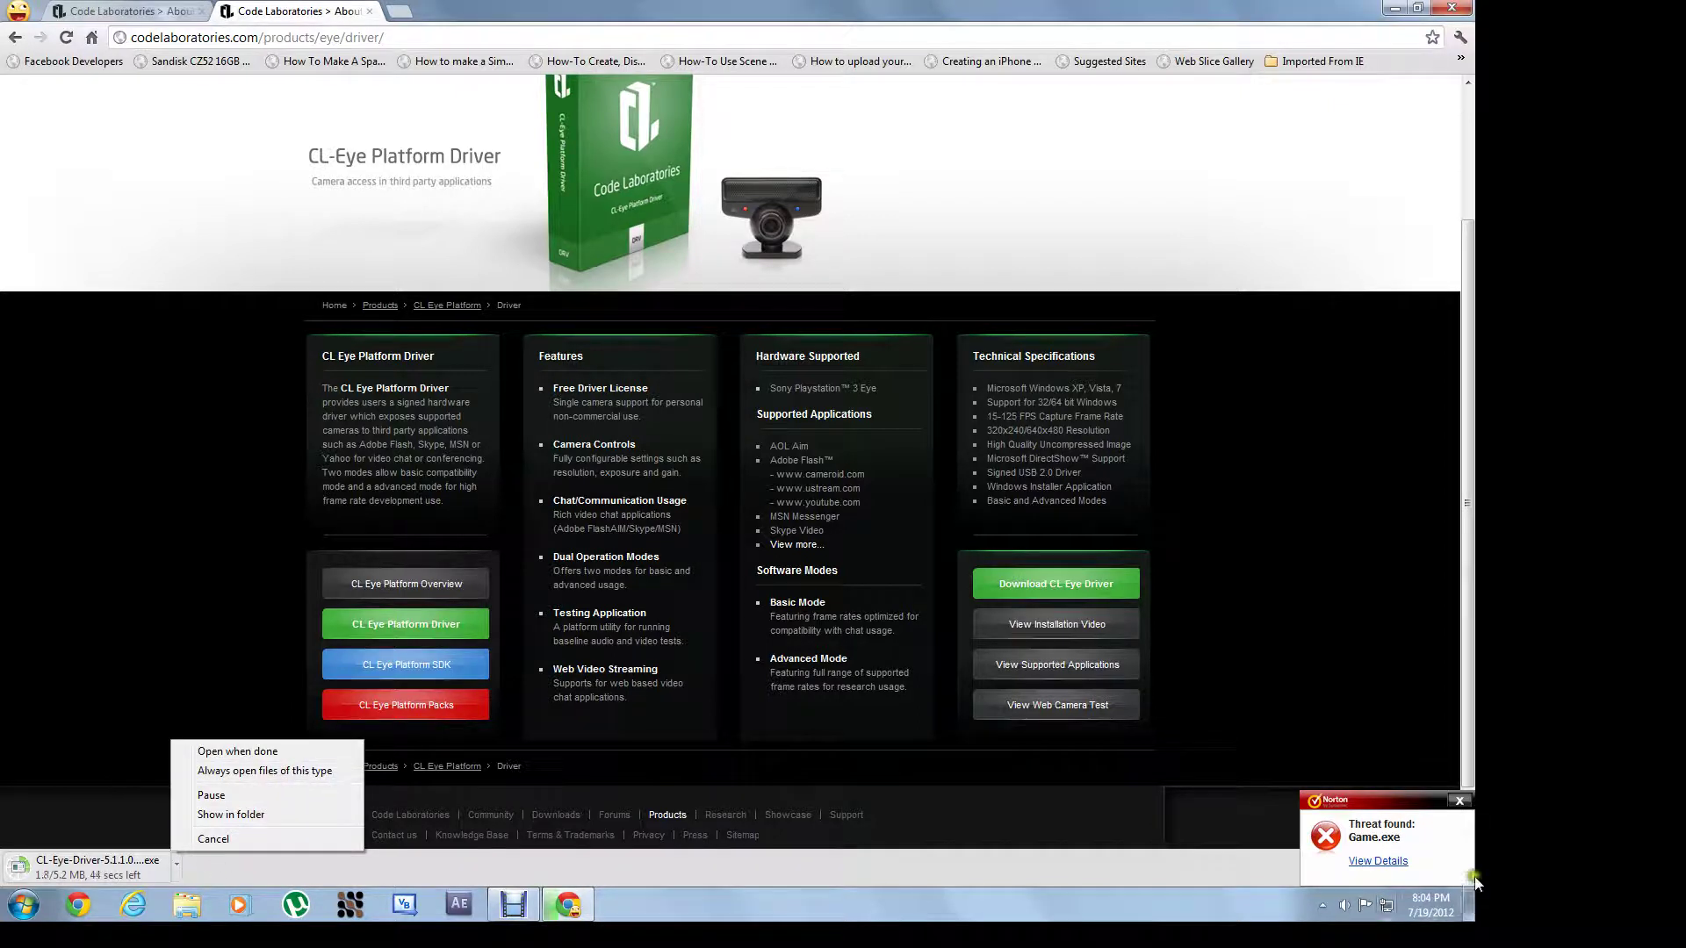
click(1465, 800)
click(1414, 870)
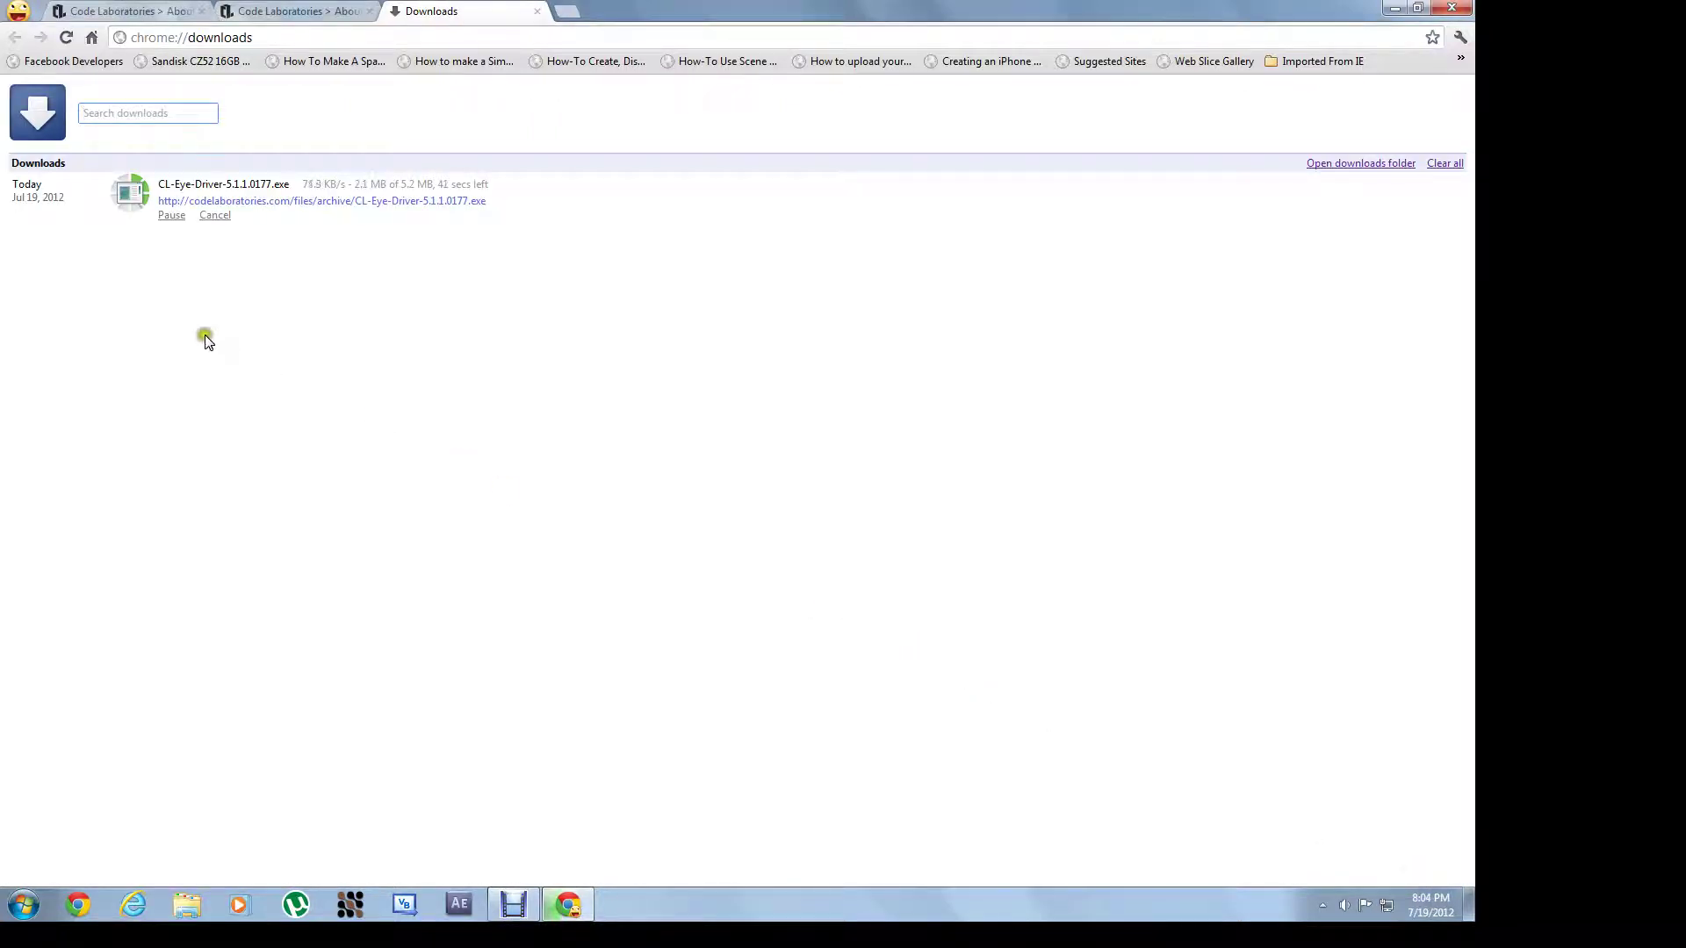
mouse_move(513, 903)
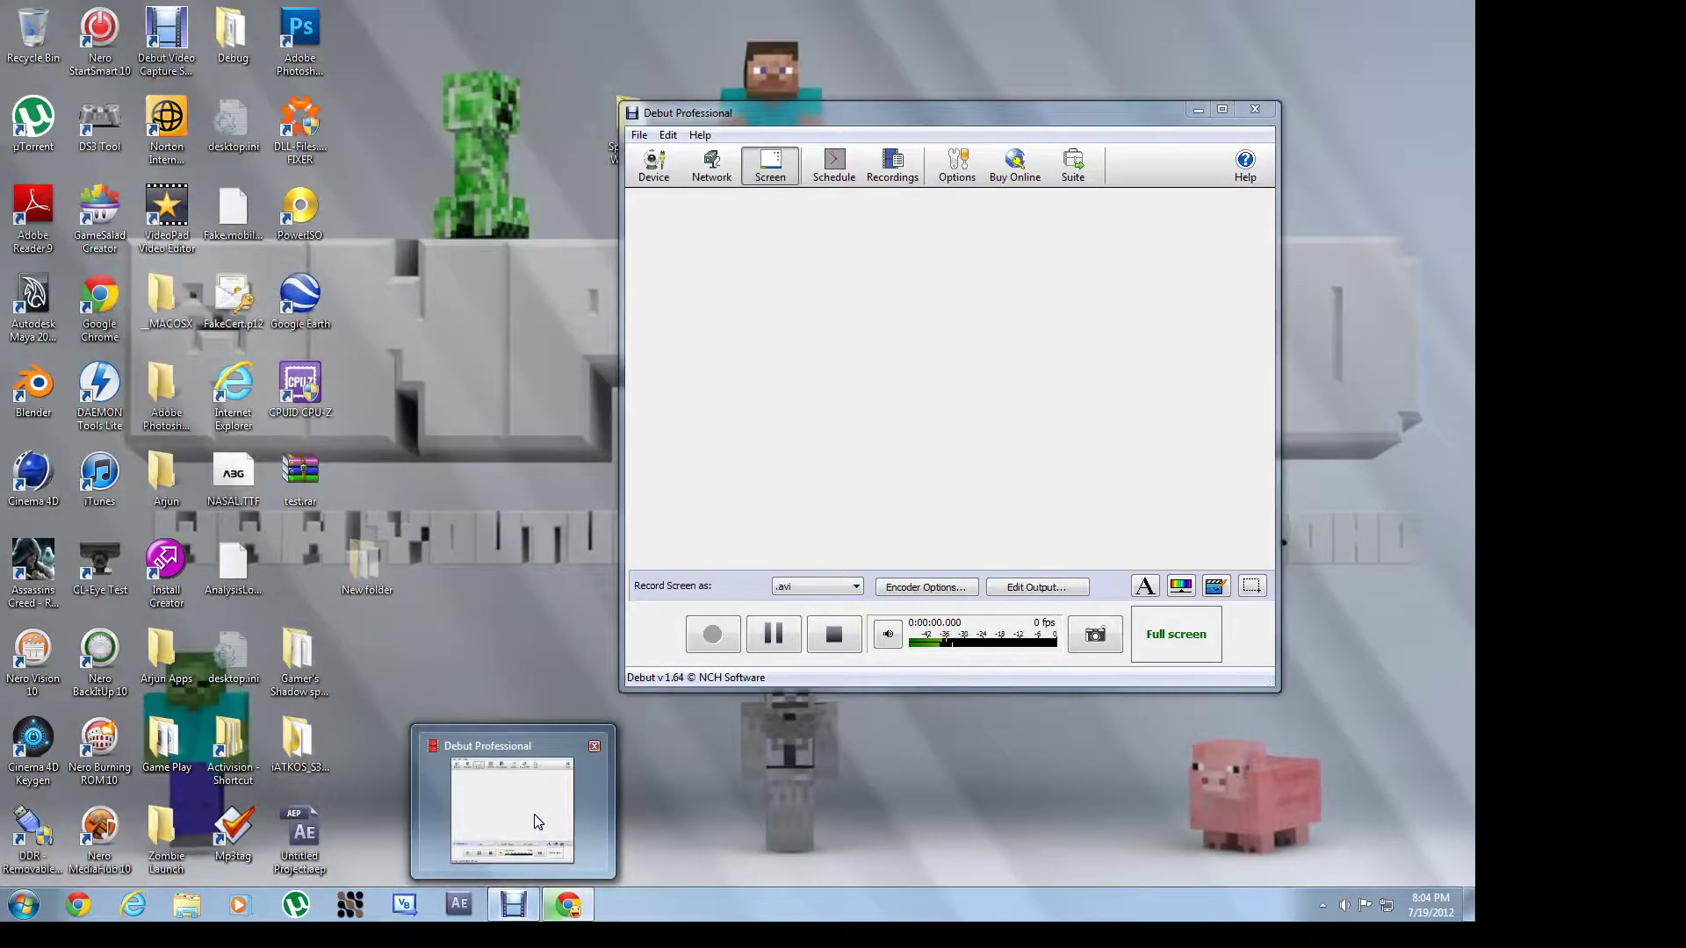
click(534, 814)
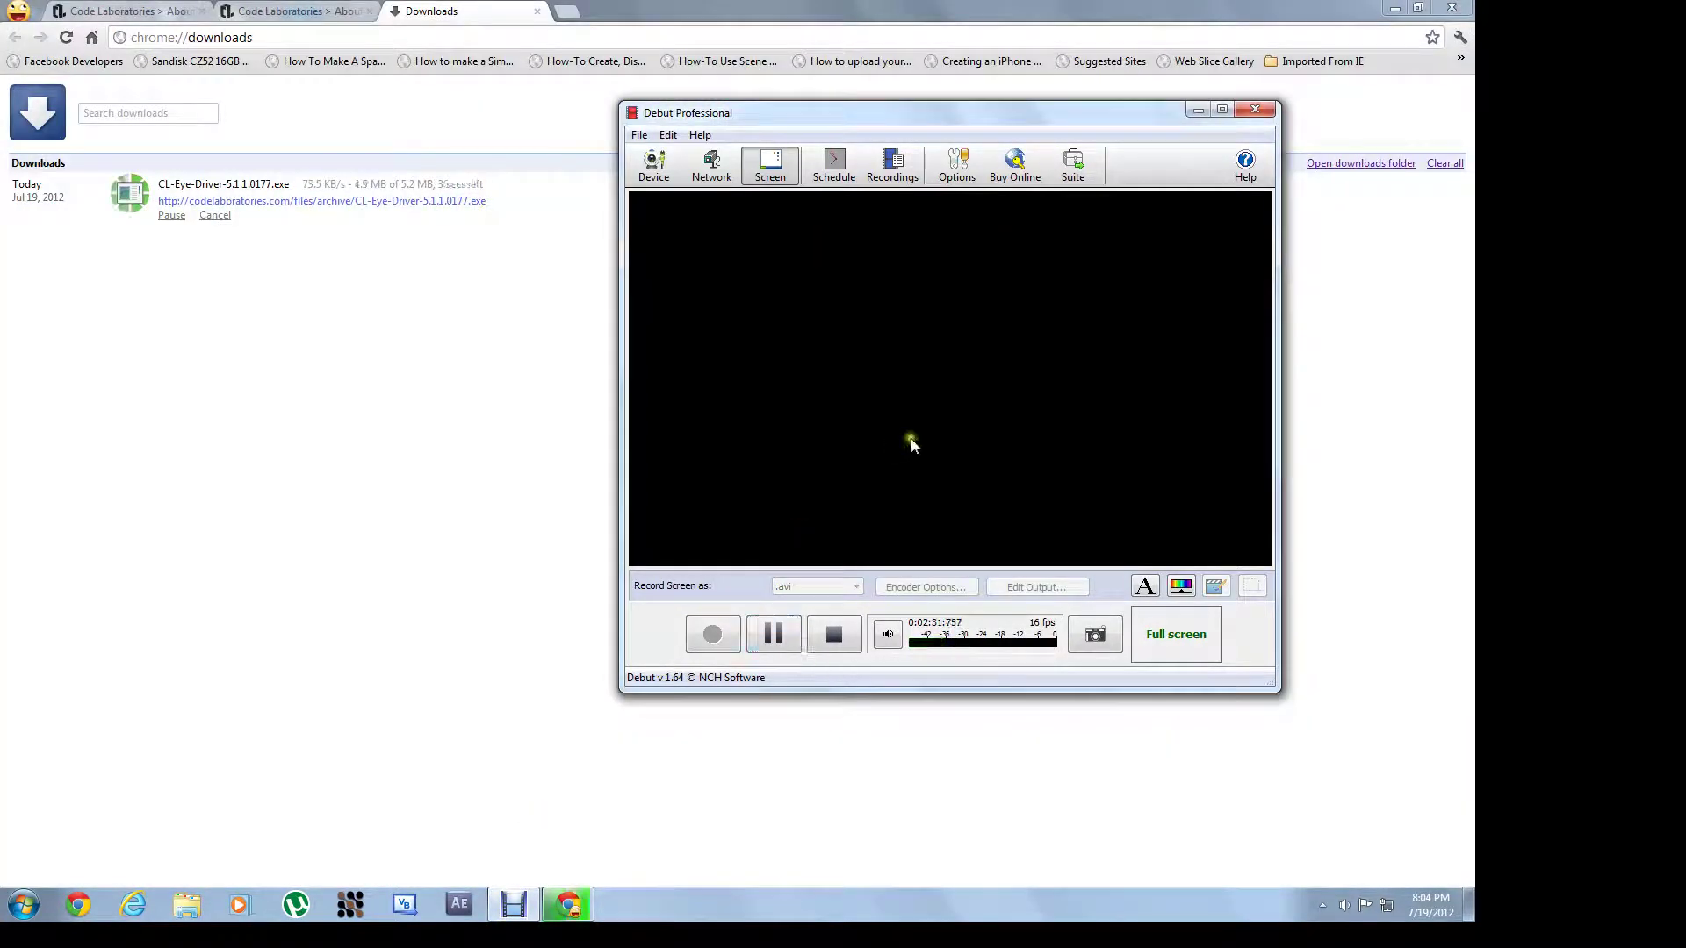
click(1198, 109)
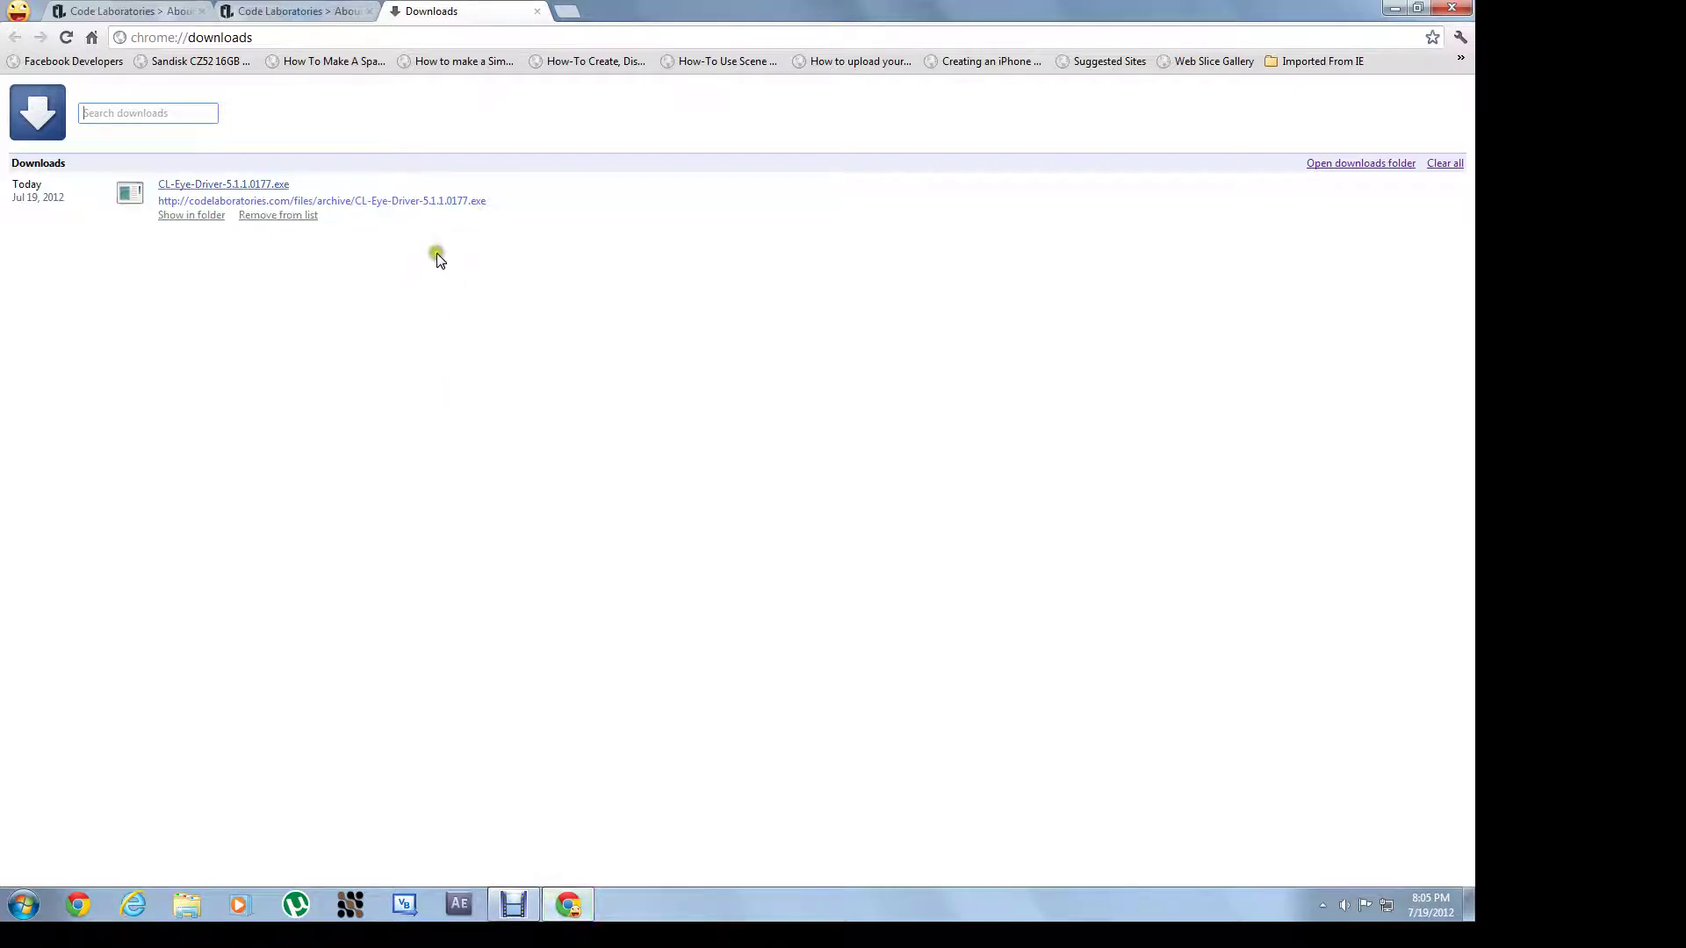
click(243, 185)
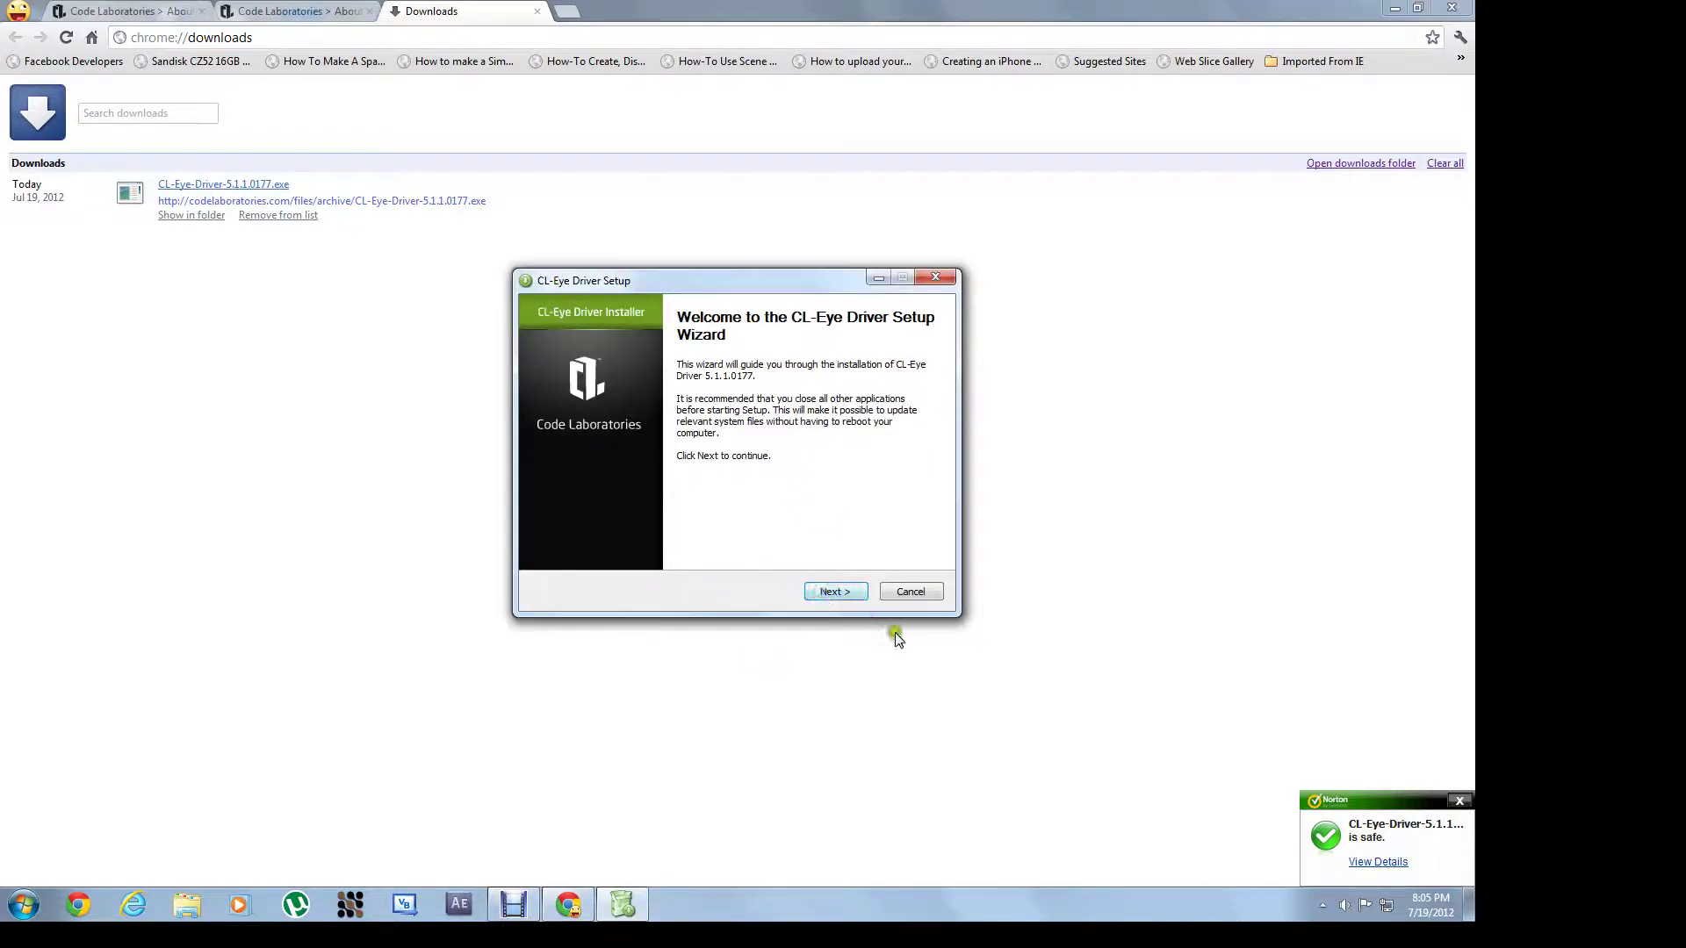
click(842, 590)
click(909, 594)
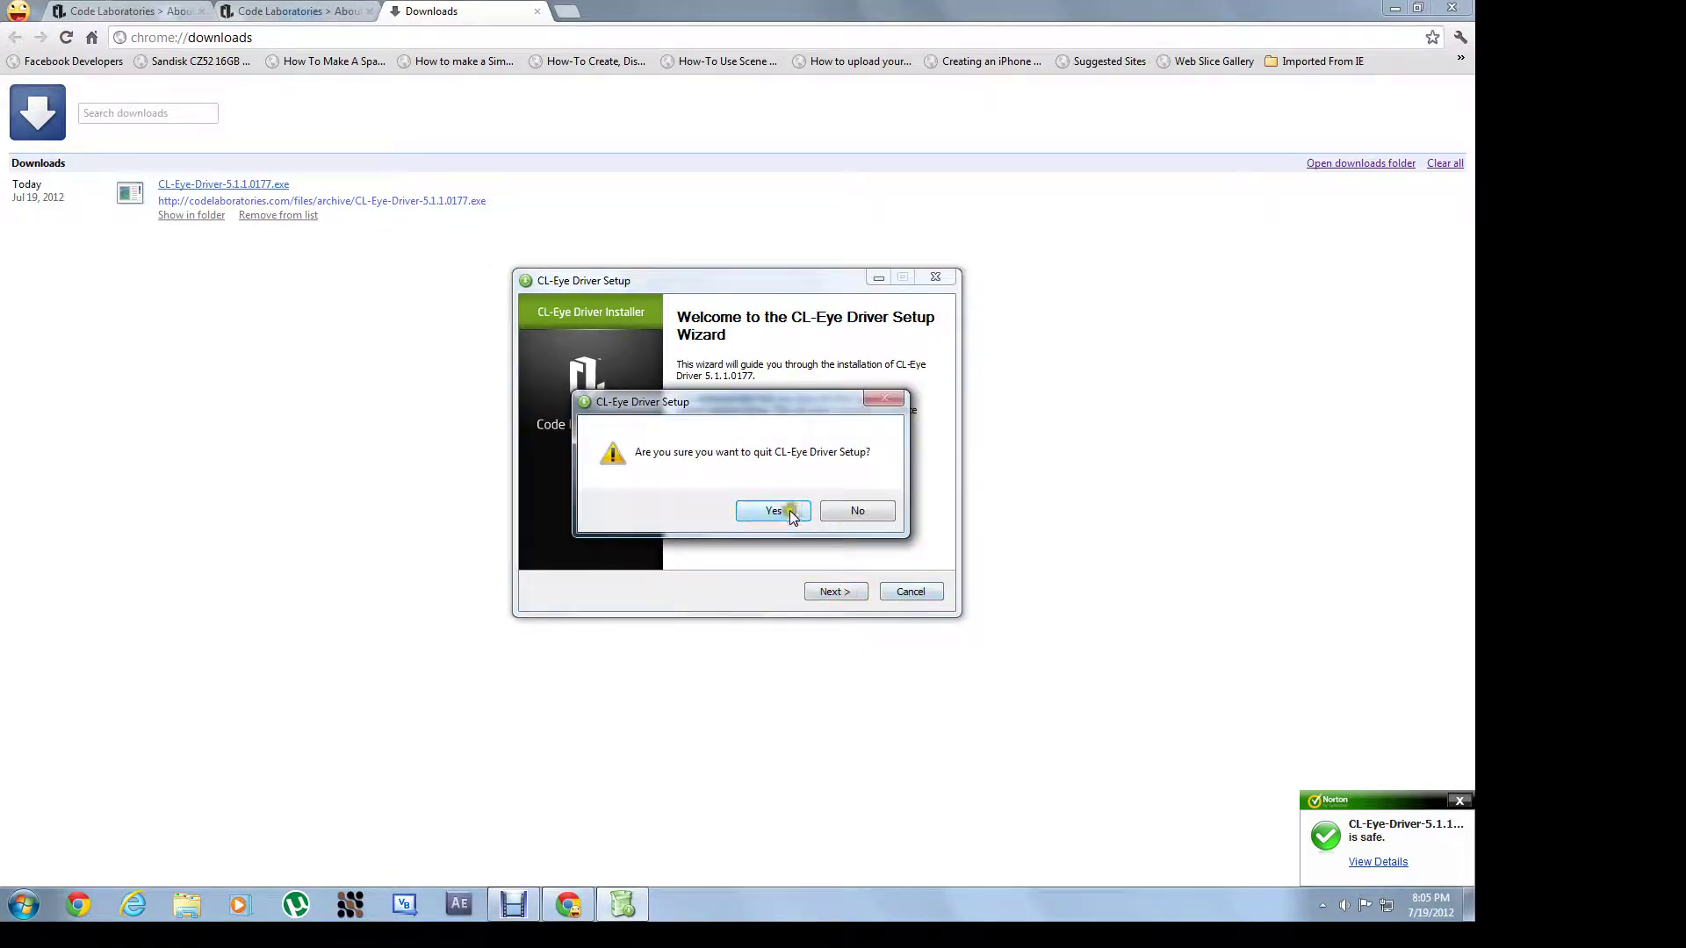
click(761, 508)
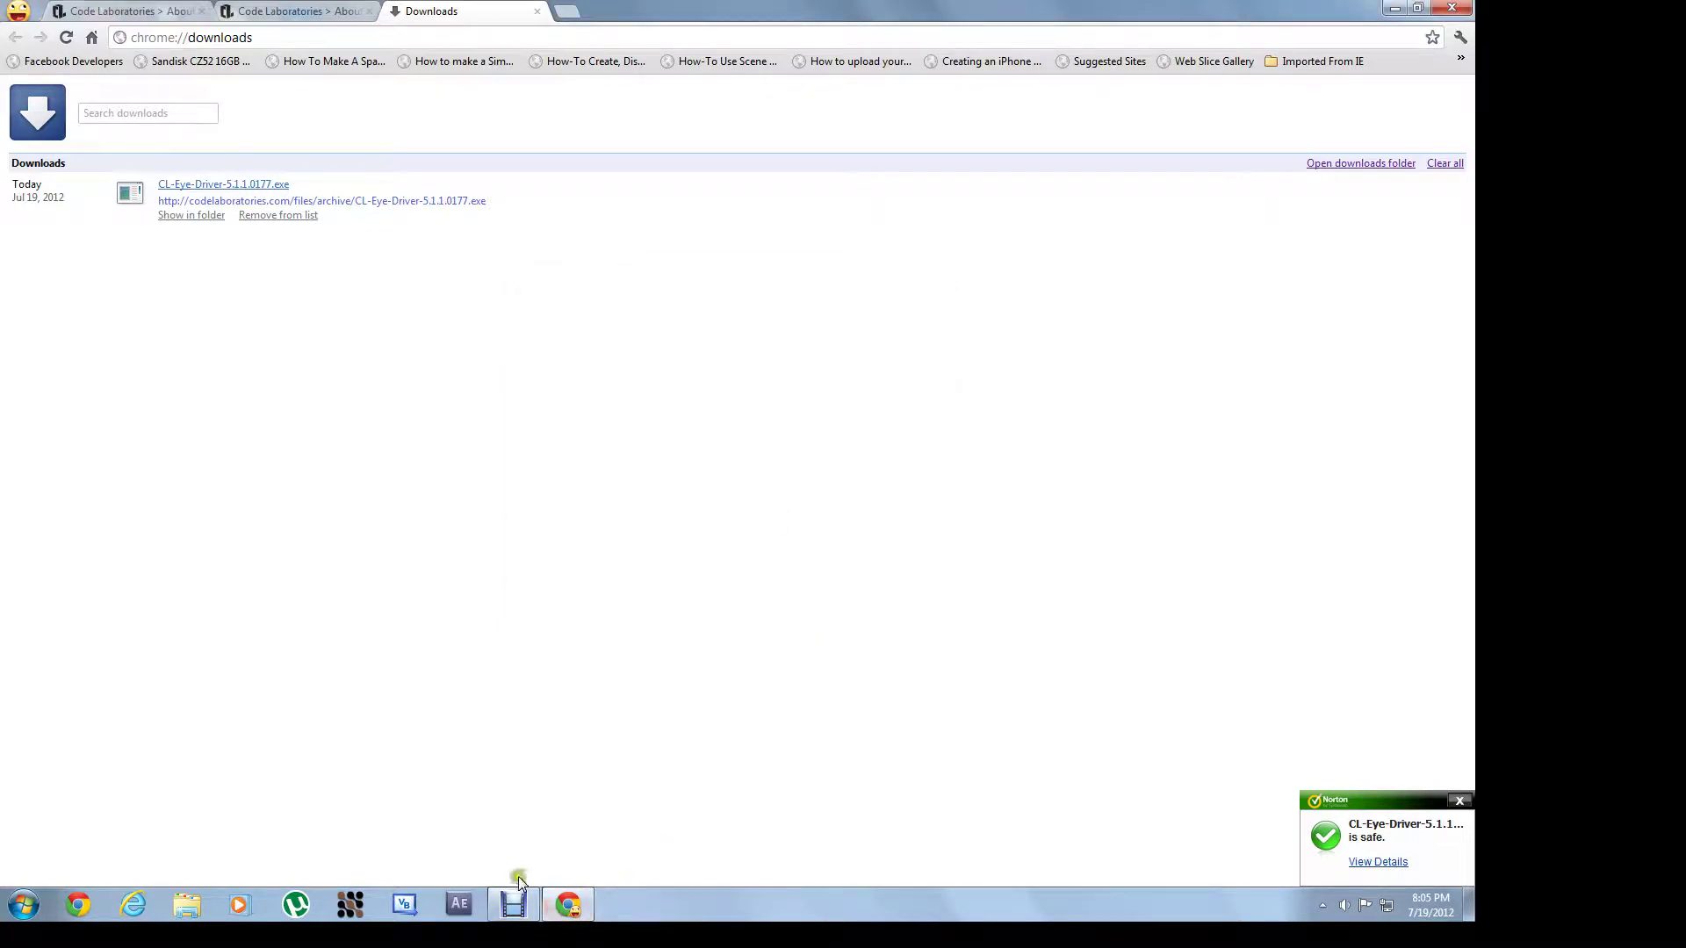
click(523, 918)
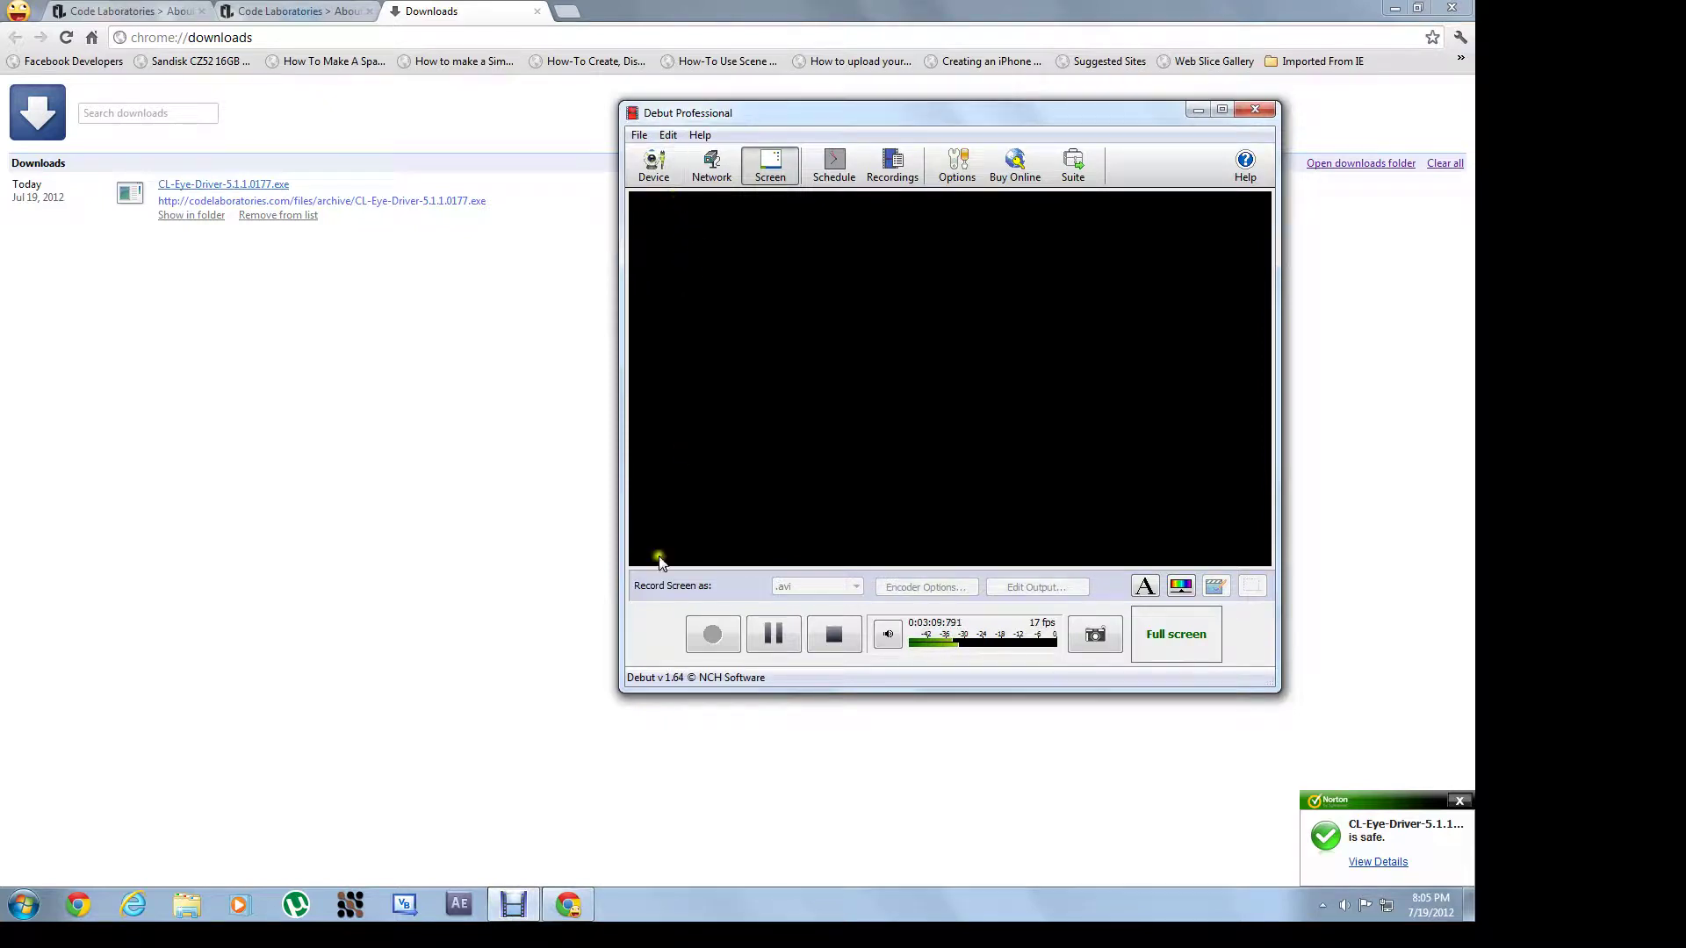
click(830, 634)
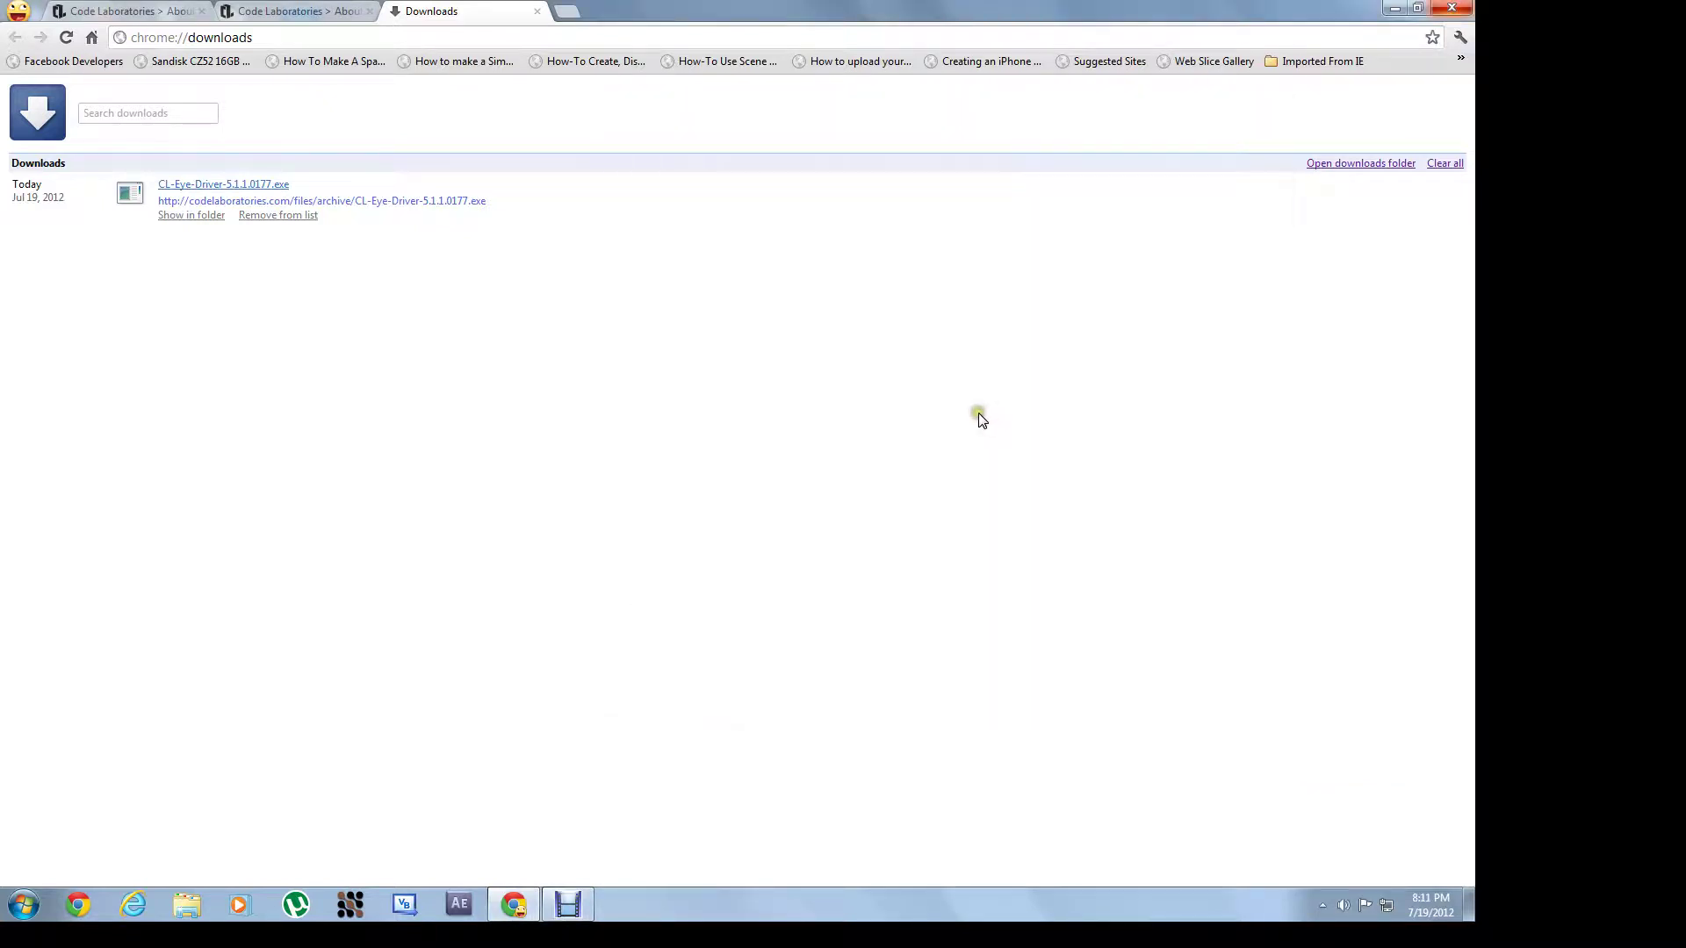
click(971, 415)
click(942, 472)
click(258, 186)
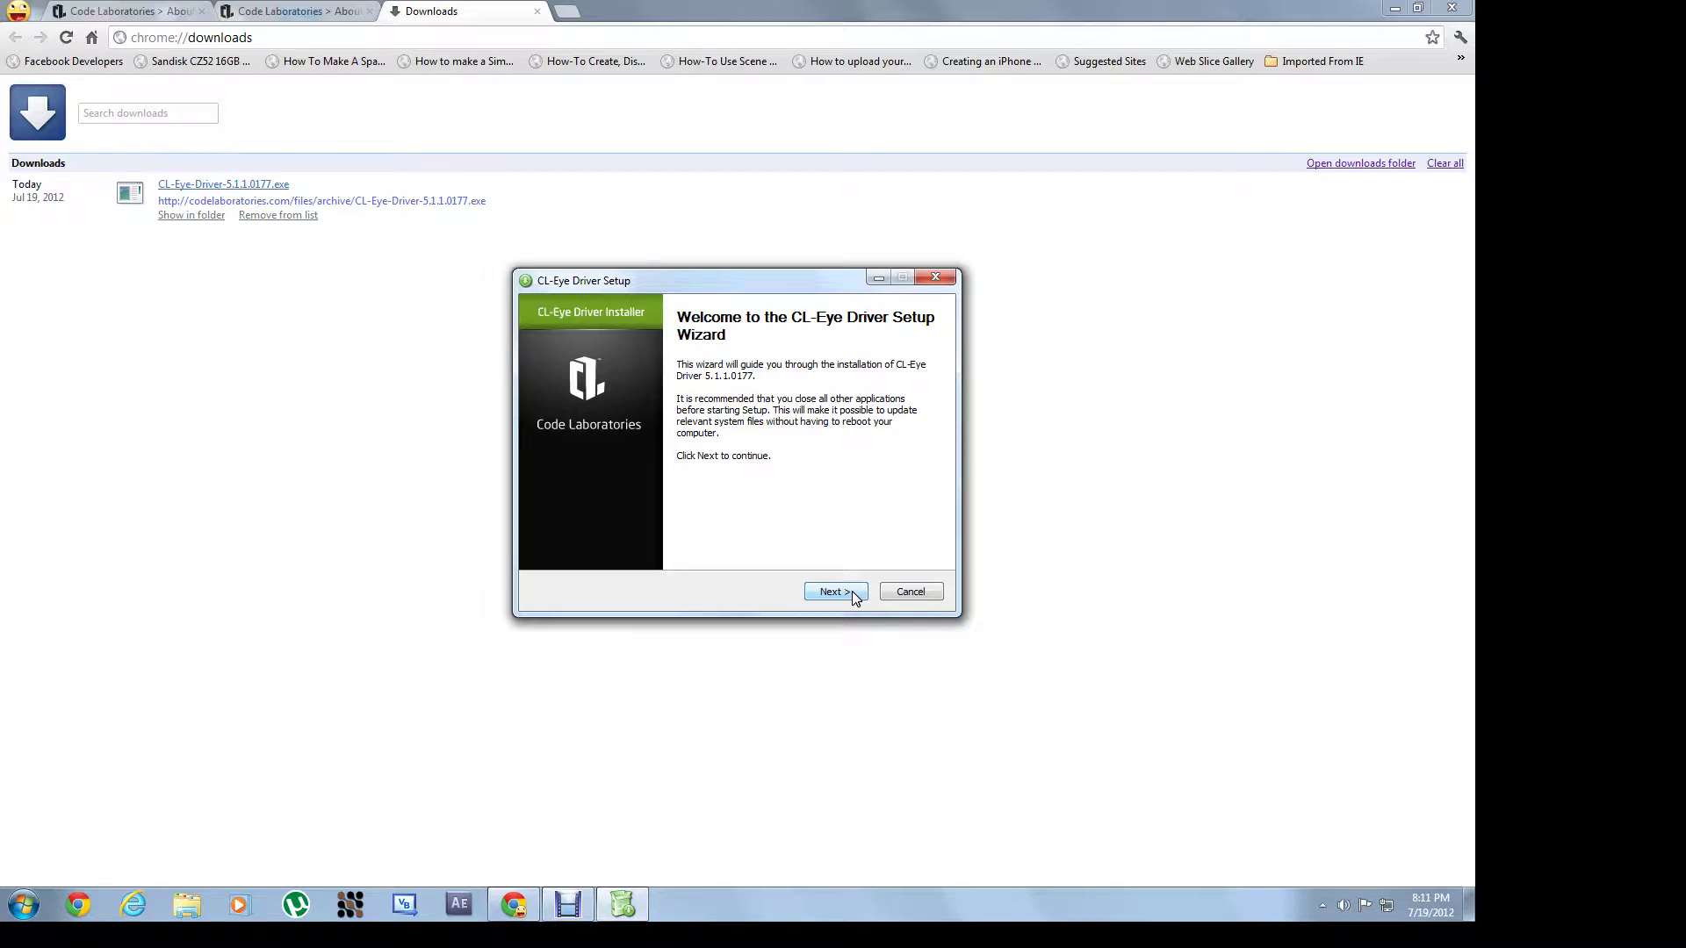
click(834, 592)
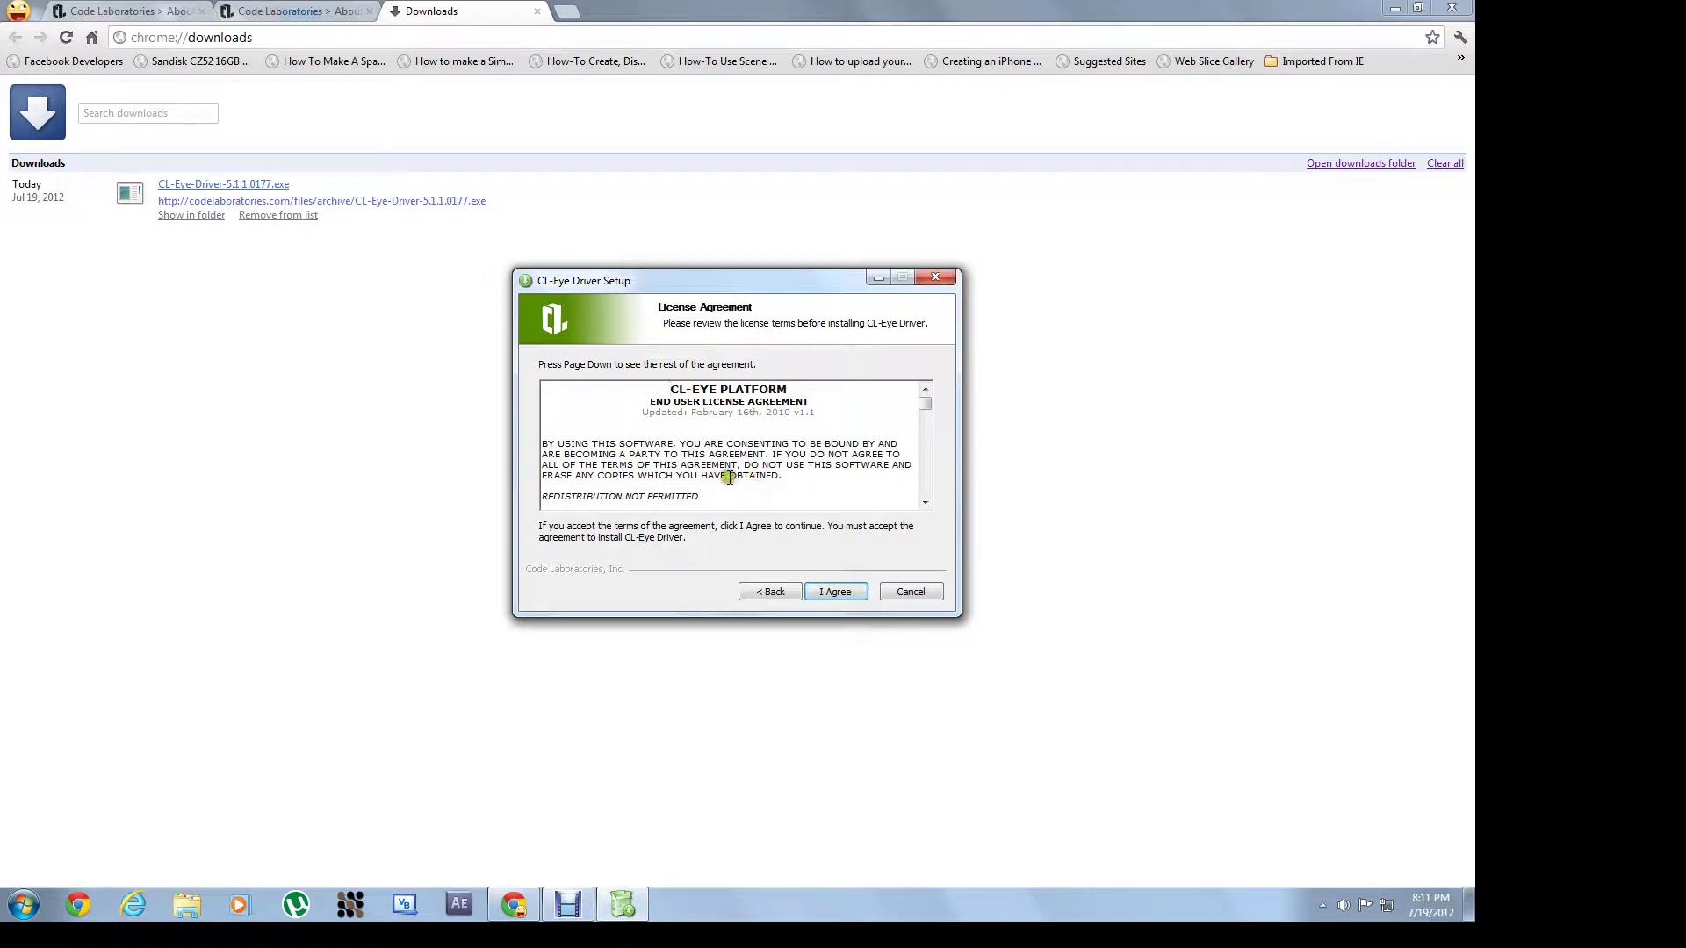
scroll(745, 483, down, 3)
scroll(803, 531, down, 2)
scroll(806, 534, down, 2)
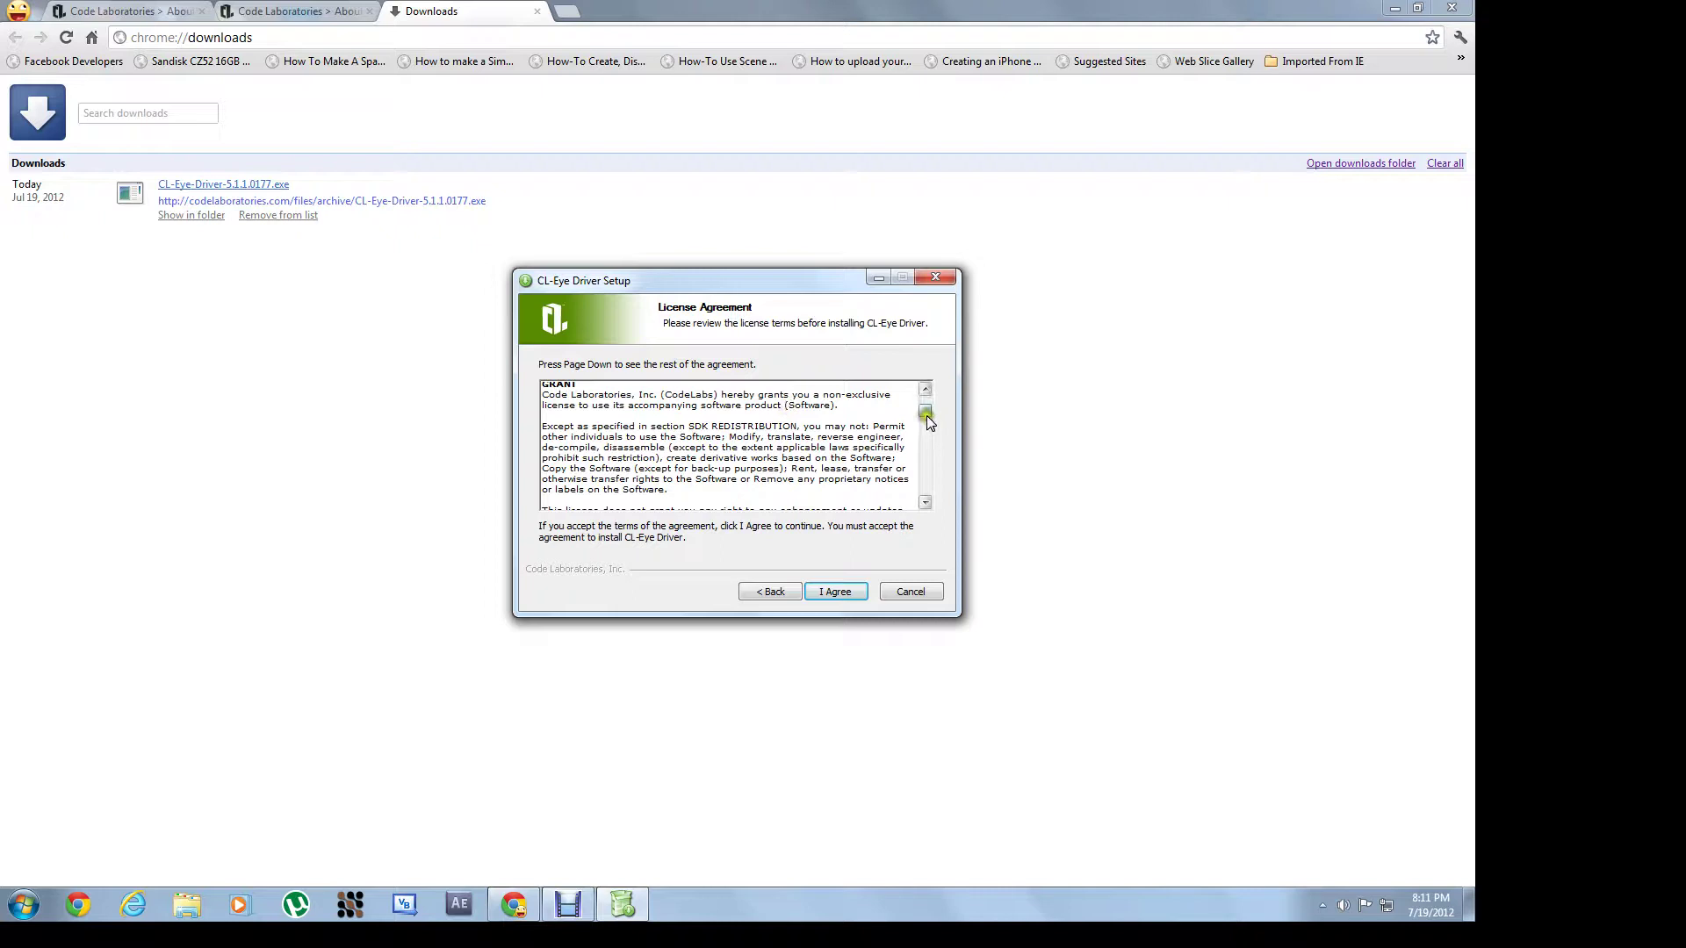
click(870, 347)
click(905, 592)
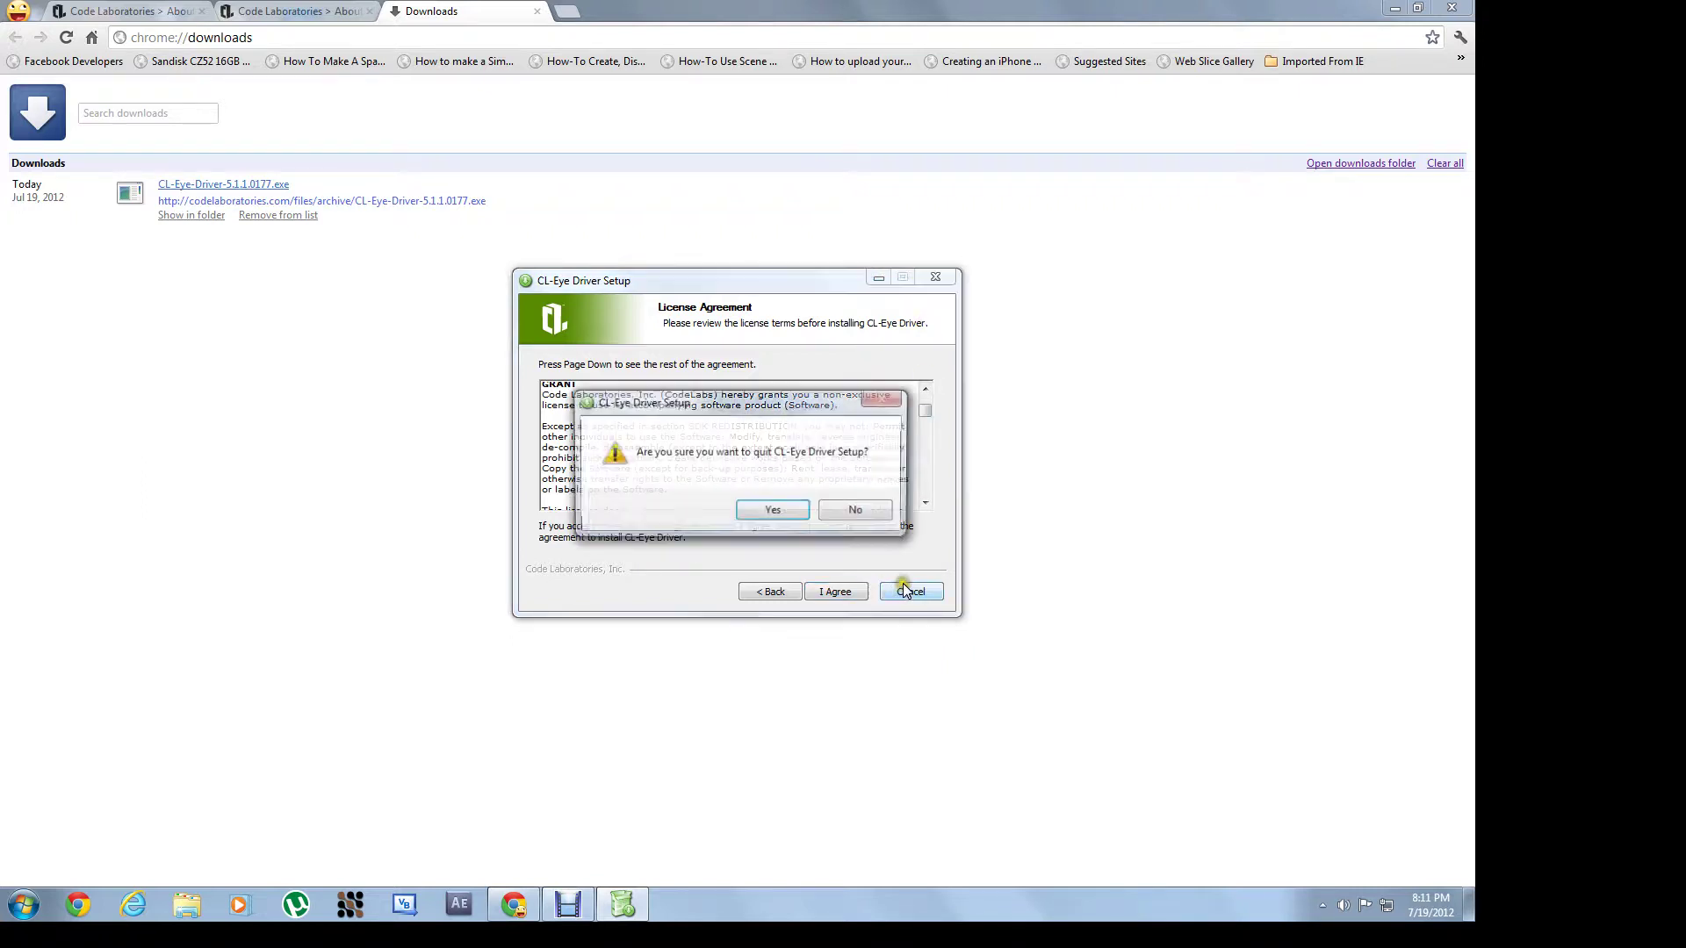
click(772, 511)
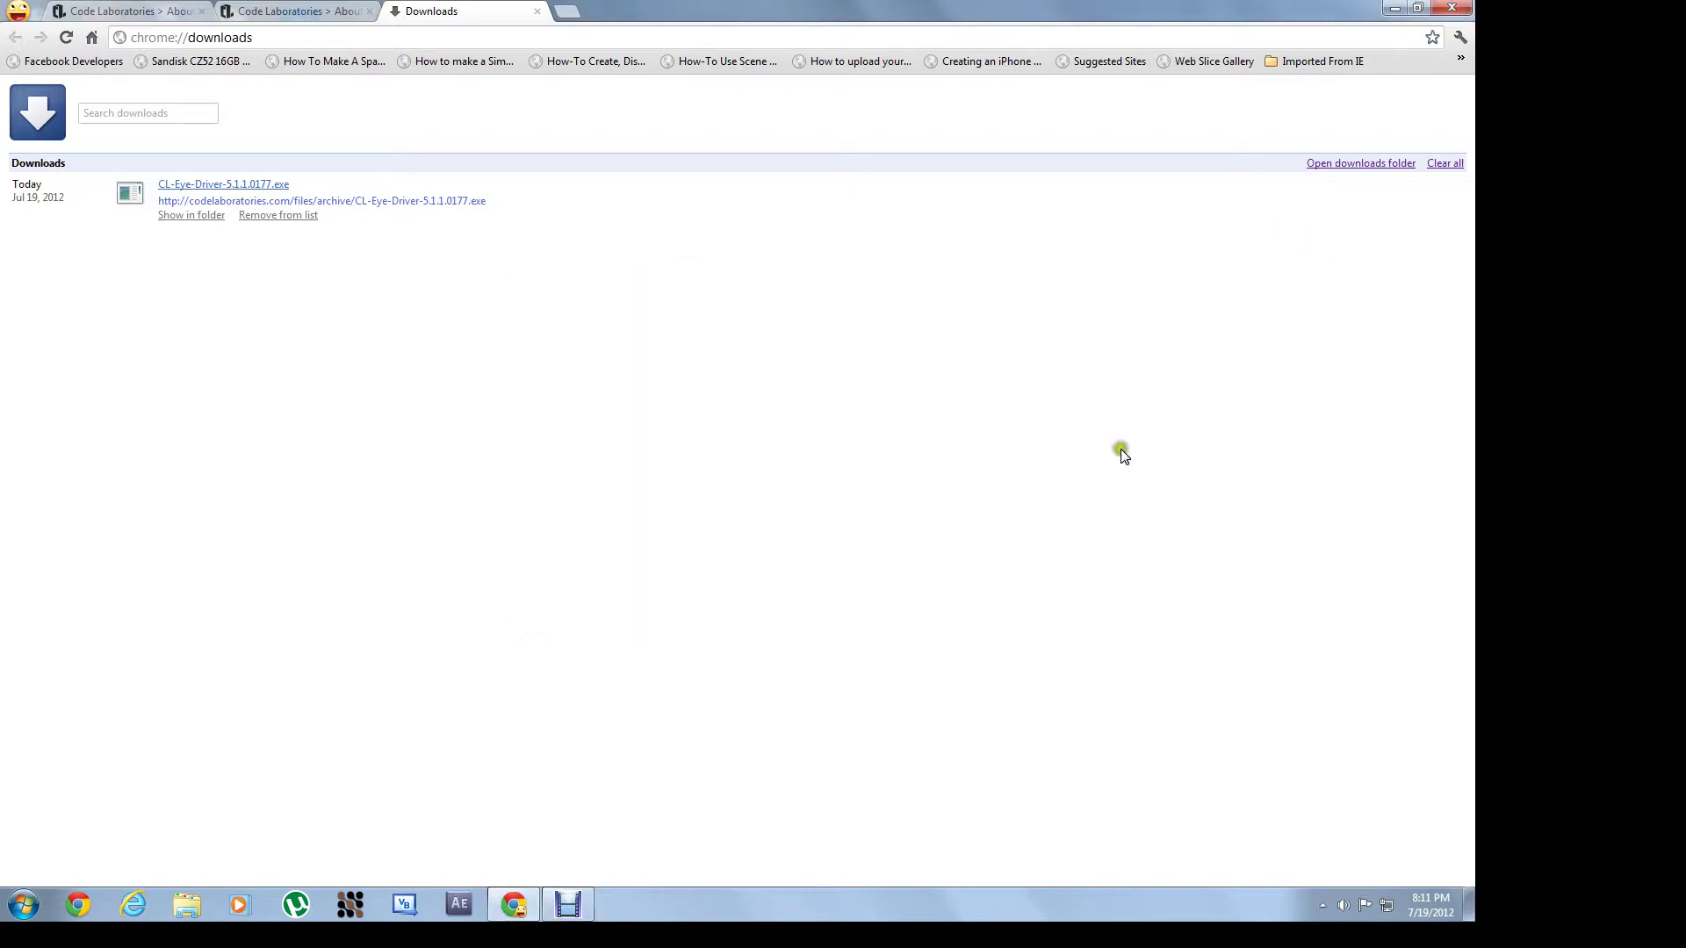
Launch CL-Eye Test from the desktop, view the live PS3Eye feed, then close it
click(1475, 924)
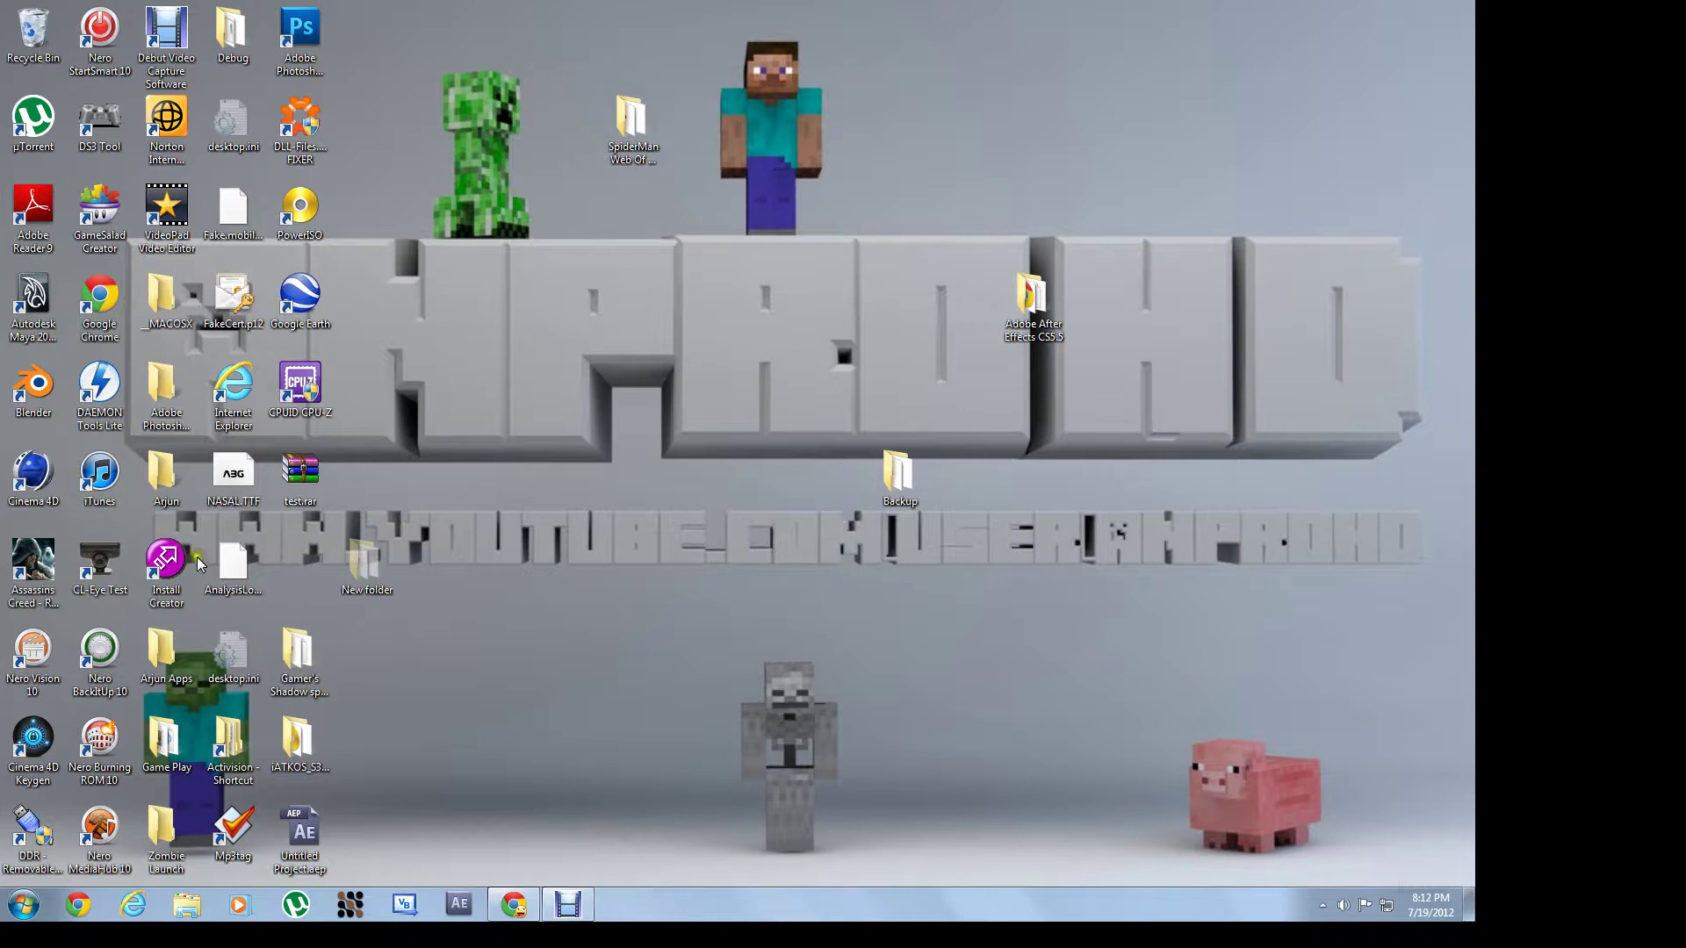
double_click(100, 572)
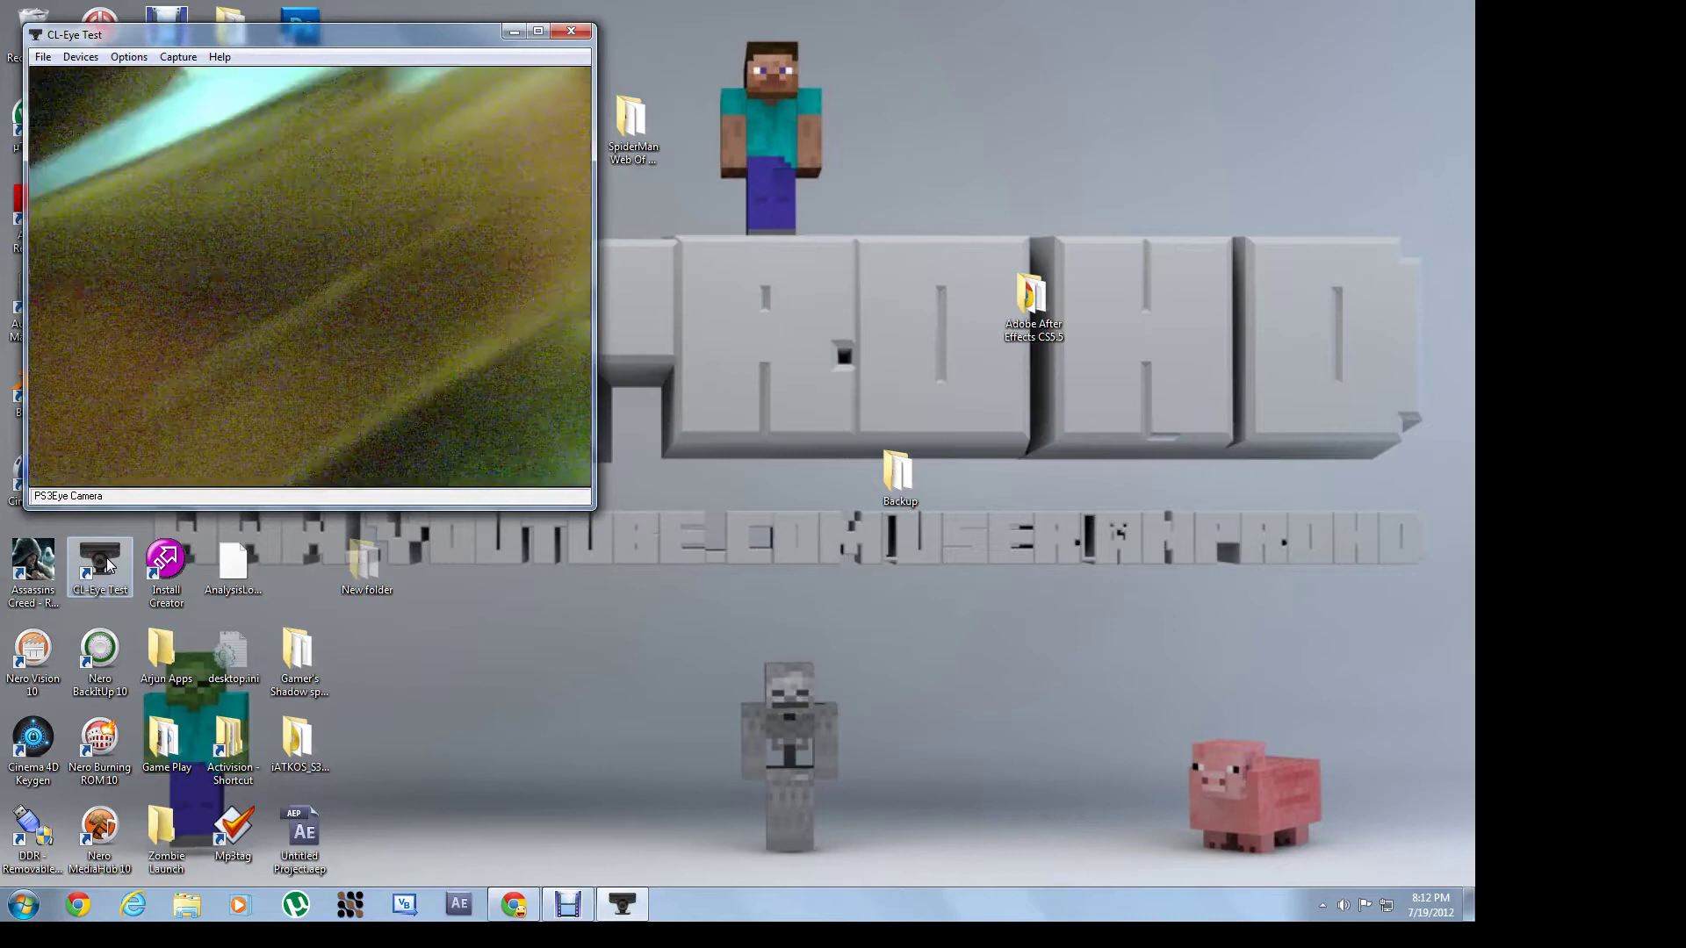
click(579, 39)
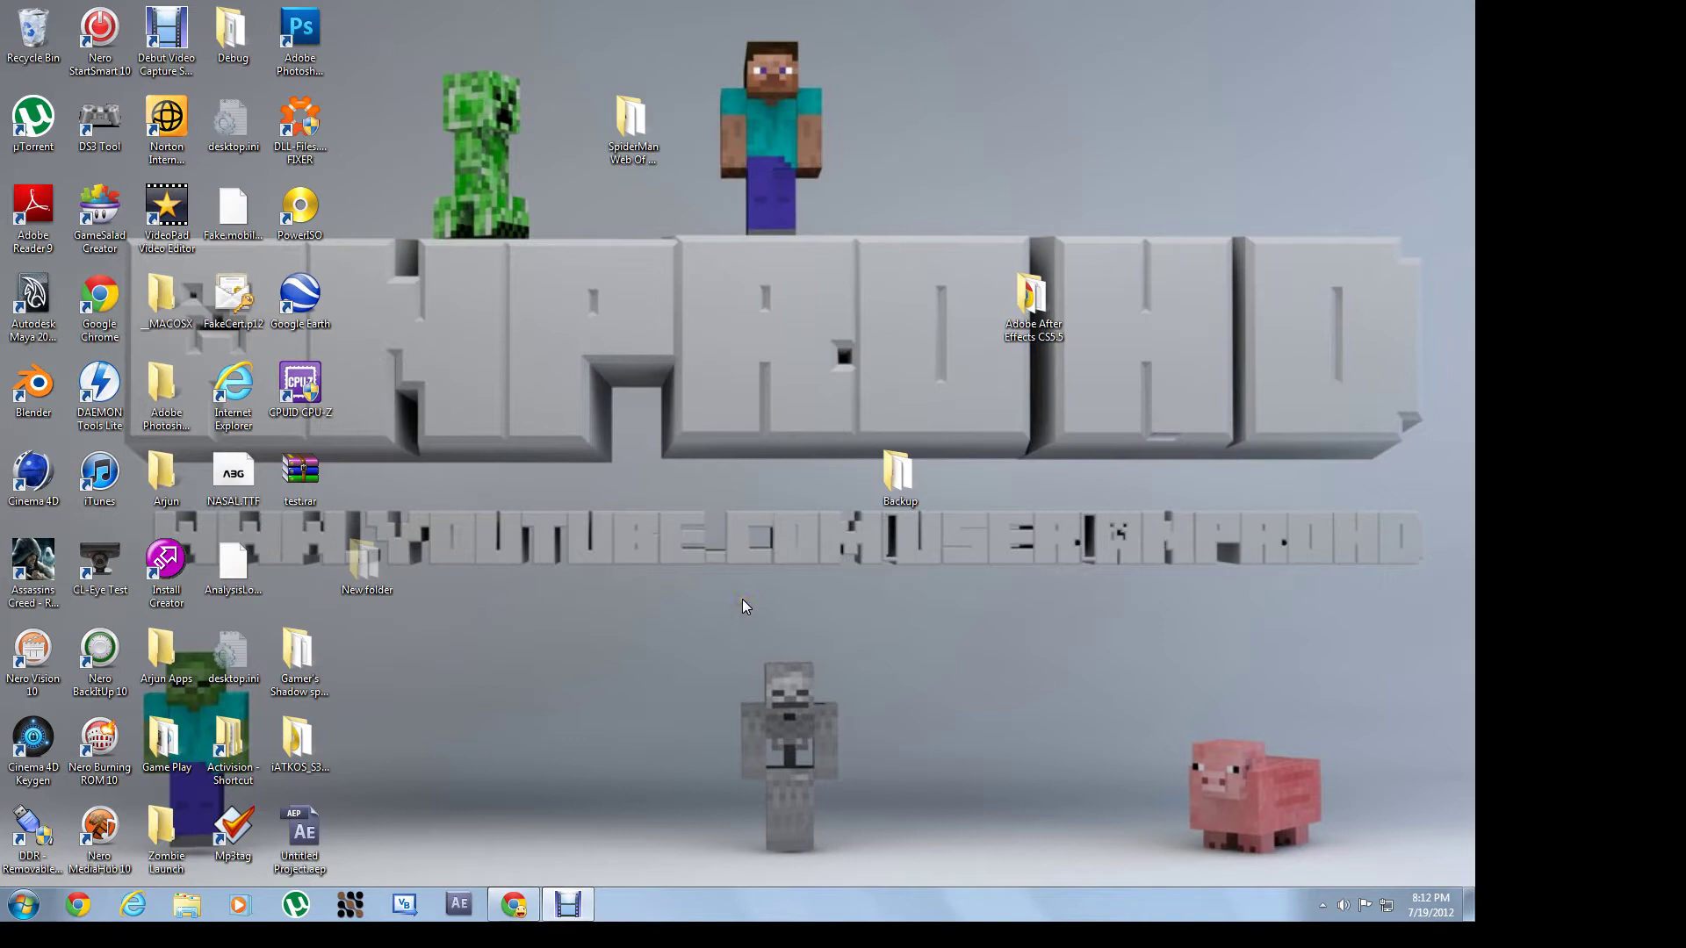